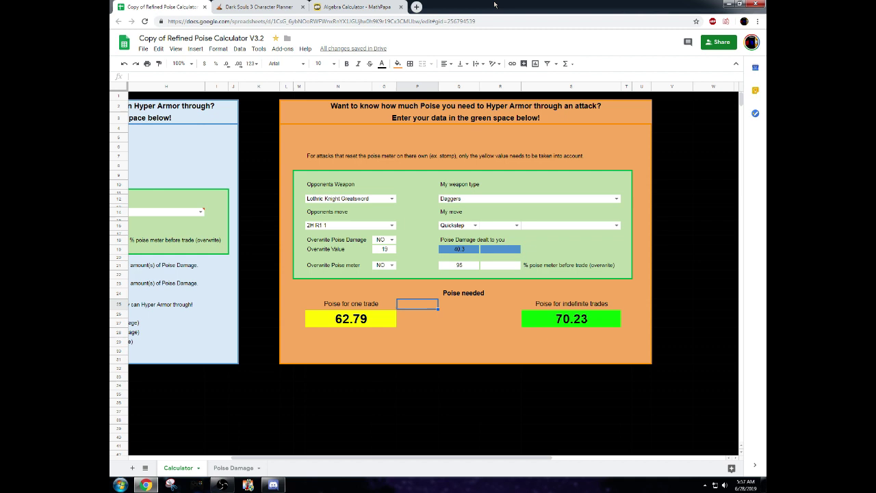
# Switch to the Dark Souls 3 Character Planner, equip the Lothric Knight Long Spear in the first left-hand slot, and remove it again.
pyautogui.click(285, 6)
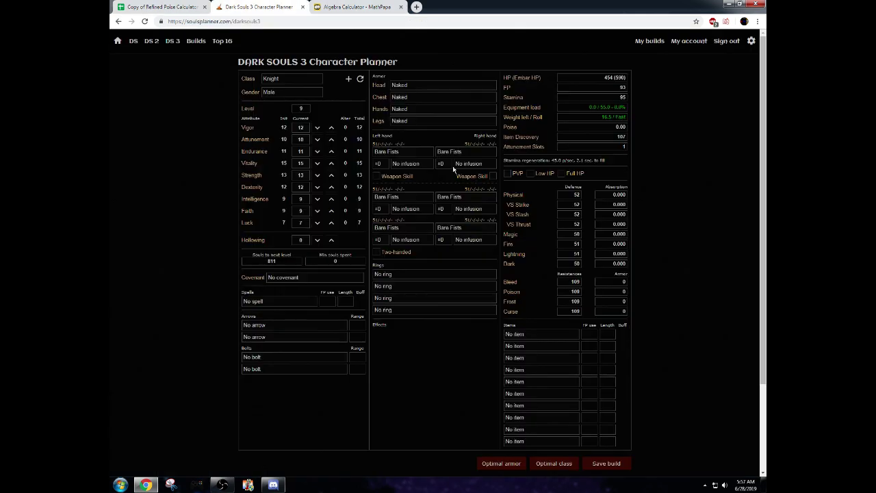
pyautogui.click(417, 155)
pyautogui.write('lothric')
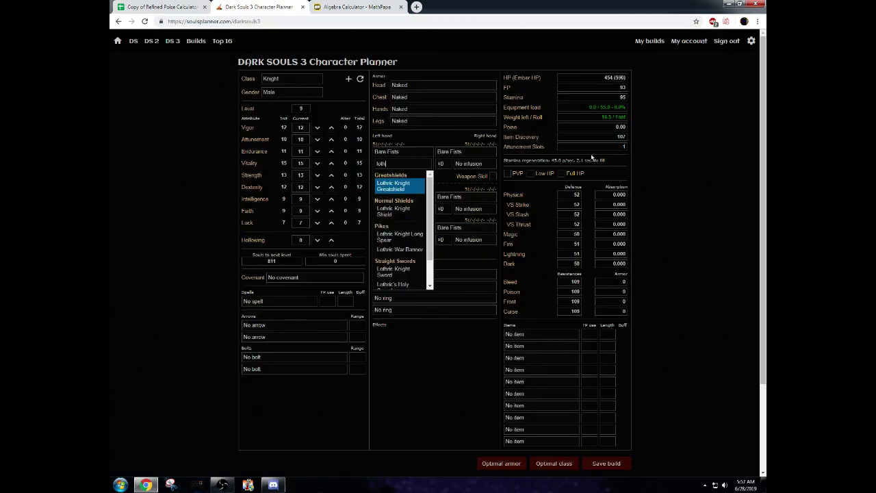
pyautogui.press('Down')
pyautogui.press('Down')
pyautogui.press('Down')
pyautogui.press('Up')
pyautogui.press('Return')
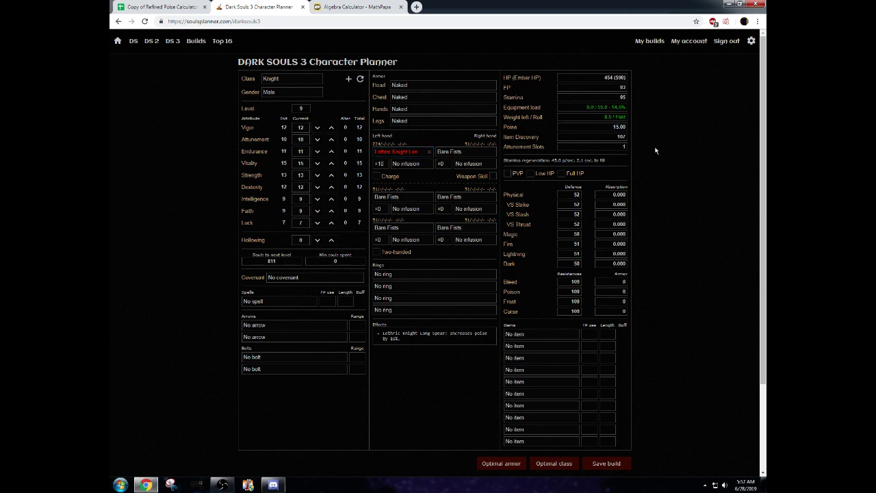
pyautogui.click(430, 153)
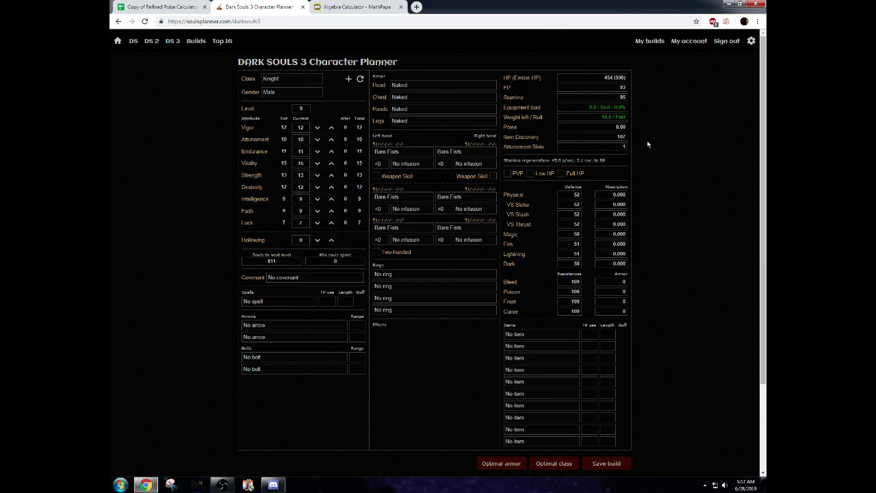
# Equip Havel's Helm in the head slot and Havel's Armor in the chest slot.
pyautogui.click(480, 86)
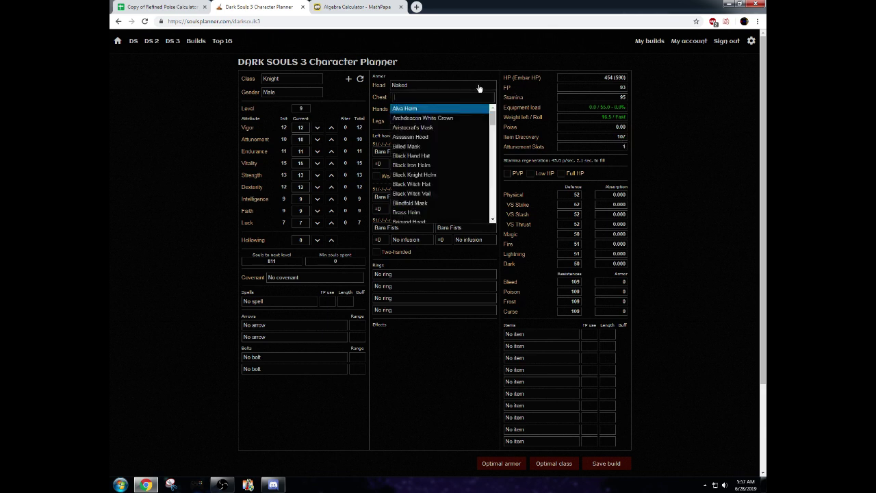
pyautogui.write('ha')
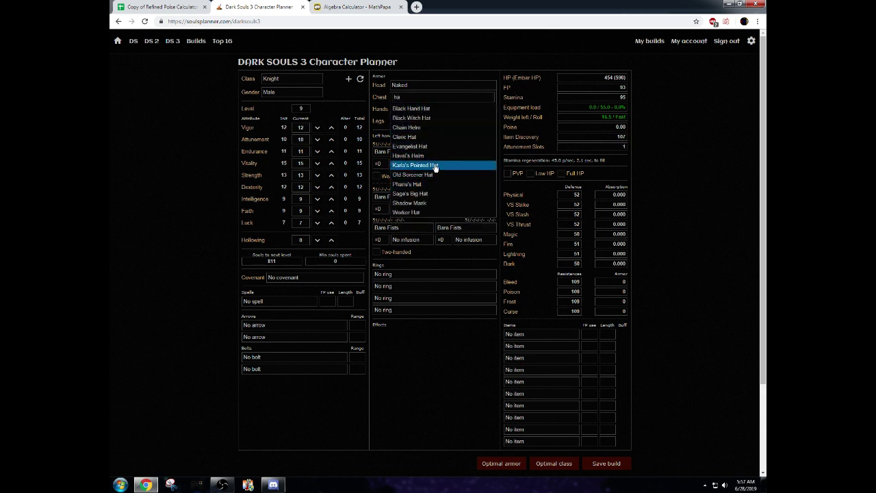
pyautogui.click(431, 156)
pyautogui.click(422, 97)
pyautogui.write('ha')
pyautogui.click(415, 167)
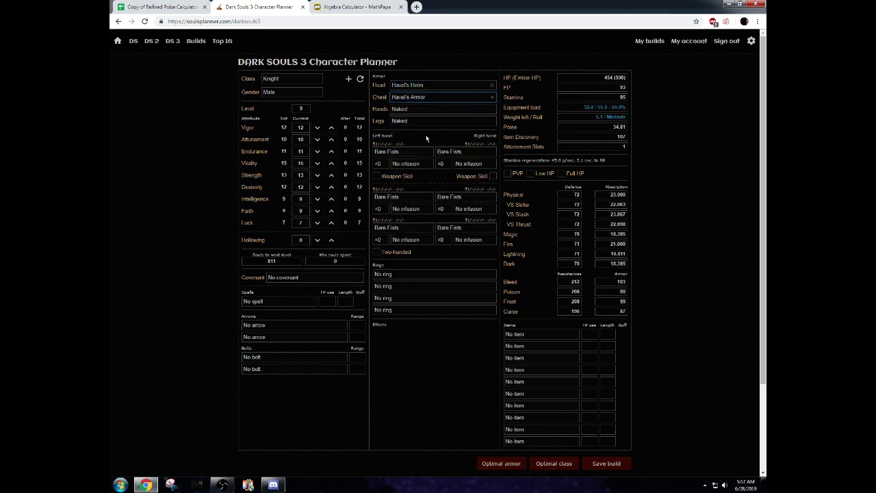
# Equip Havel's Gauntlets in the hands slot and Havel's Leggings in the legs slot.
pyautogui.click(426, 109)
pyautogui.write('ha')
pyautogui.click(419, 151)
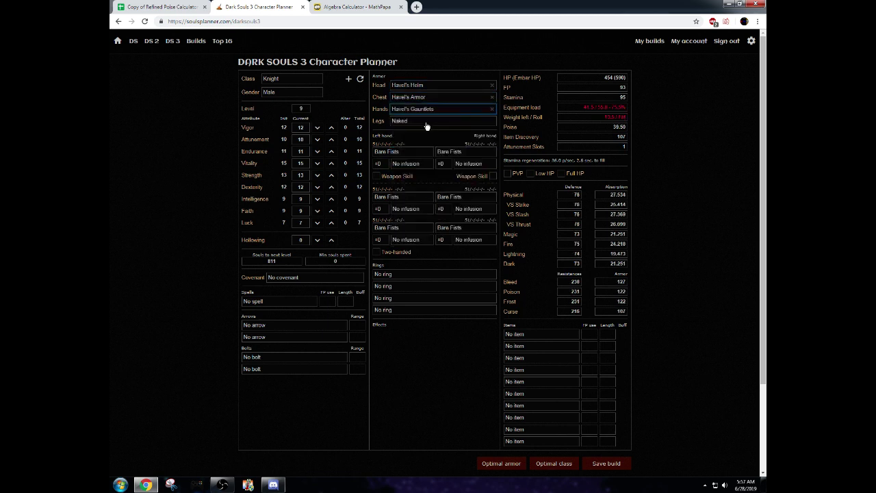
pyautogui.click(424, 121)
pyautogui.write('ha')
pyautogui.click(417, 151)
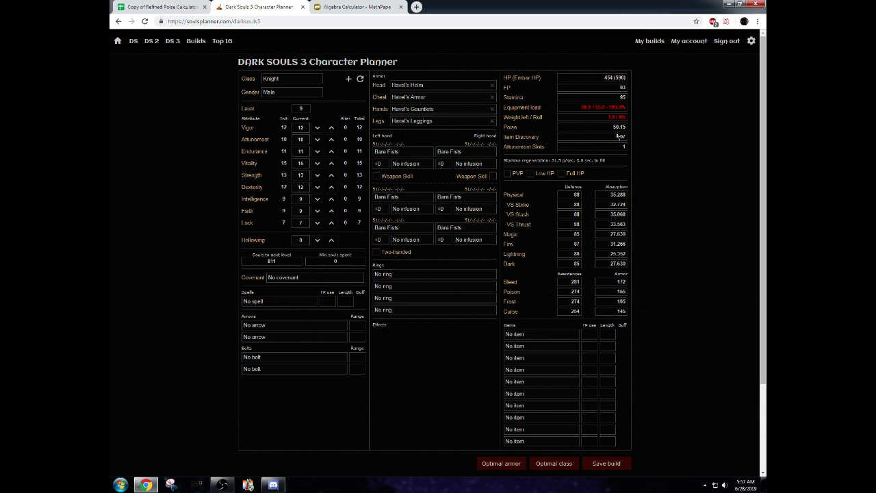
# Highlight the poise value and unequip all four Havel's armor pieces.
pyautogui.moveTo(612, 127); pyautogui.dragTo(629, 129)
pyautogui.click(655, 141)
pyautogui.click(492, 121)
pyautogui.click(493, 109)
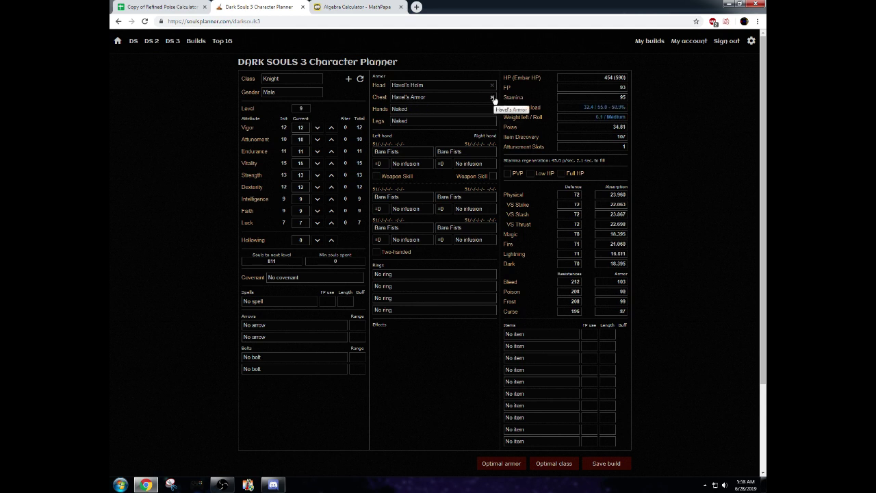
pyautogui.click(494, 97)
pyautogui.click(493, 85)
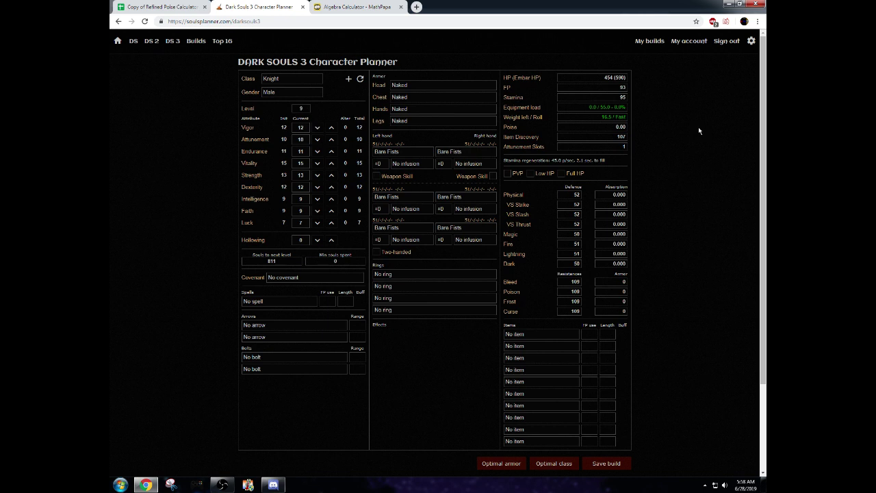
# Equip the Wolf Ring + 3 in the first ring slot.
pyautogui.click(462, 275)
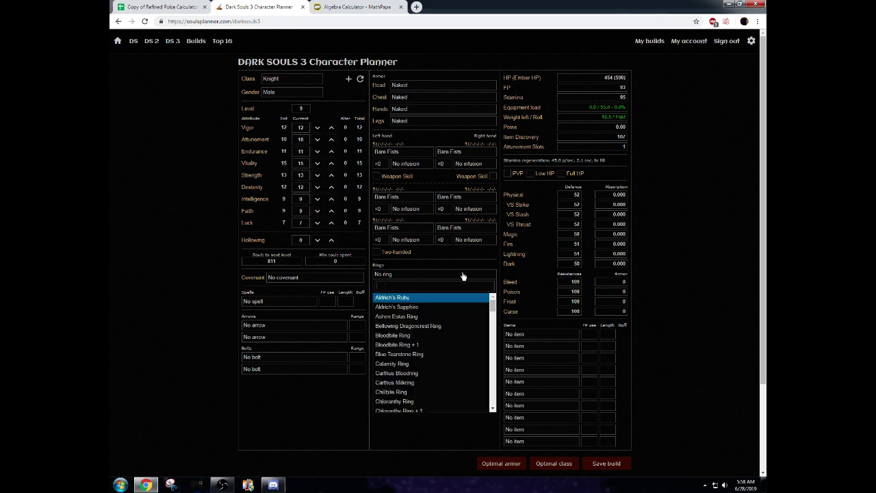
pyautogui.write('wolf')
pyautogui.press('Down')
pyautogui.press('Down')
pyautogui.press('Down')
pyautogui.press('Return')
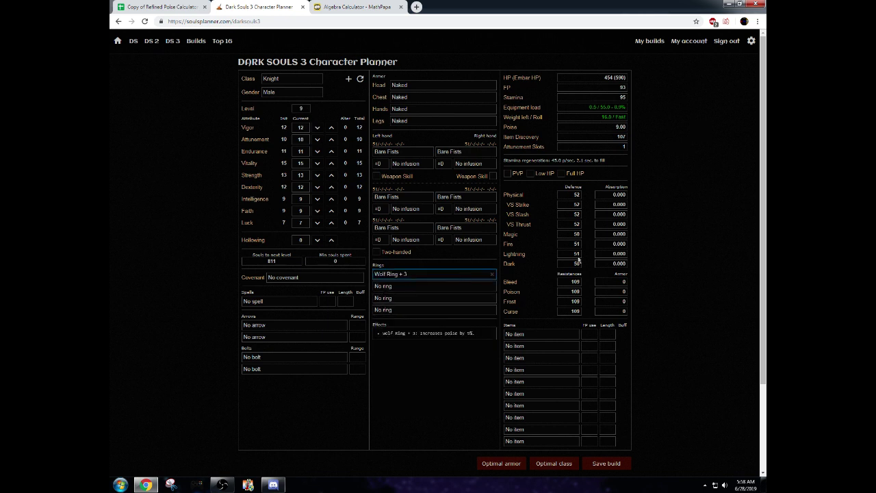
# Equip Havel's Helm on the head and Havel's Armor on the chest alongside the Wolf Ring.
pyautogui.click(471, 96)
pyautogui.write('havel')
pyautogui.click(437, 111)
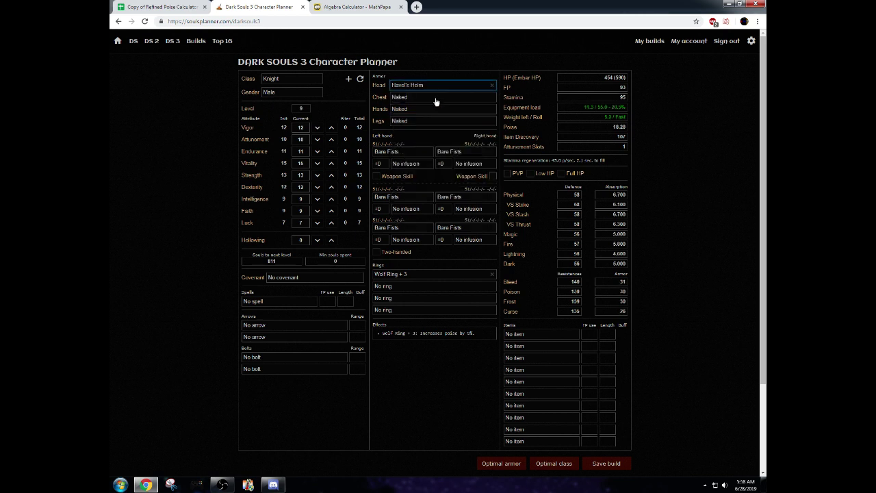
pyautogui.press('Tab')
pyautogui.write('hav')
pyautogui.press('Return')
# Complete the Havel's set by equipping Havel's Gauntlets and Havel's Leggings.
pyautogui.click(435, 112)
pyautogui.write('hav')
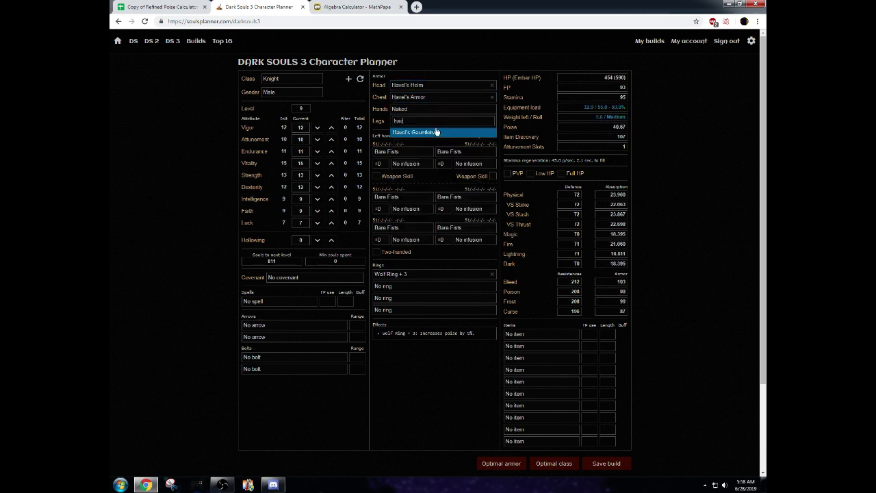
pyautogui.click(436, 132)
pyautogui.press('Tab')
pyautogui.write('hav')
pyautogui.press('Return')
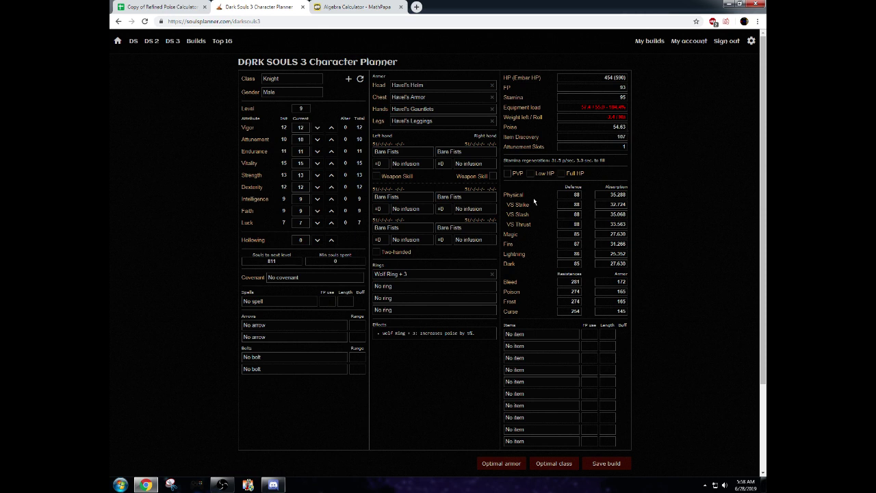
# Remove the Wolf Ring + 3 and equip the Lothric Knight Long Spear in the first left-hand slot.
pyautogui.click(492, 275)
pyautogui.click(402, 155)
pyautogui.write('l')
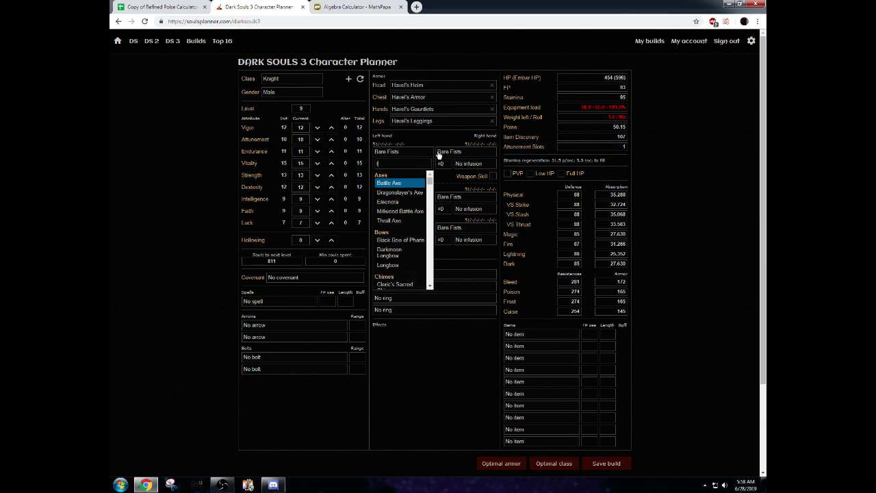
pyautogui.write('othri')
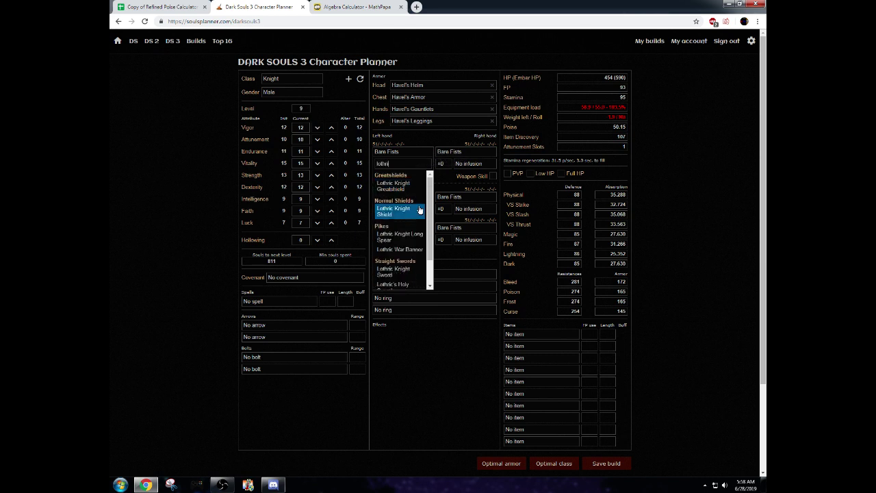
pyautogui.click(413, 237)
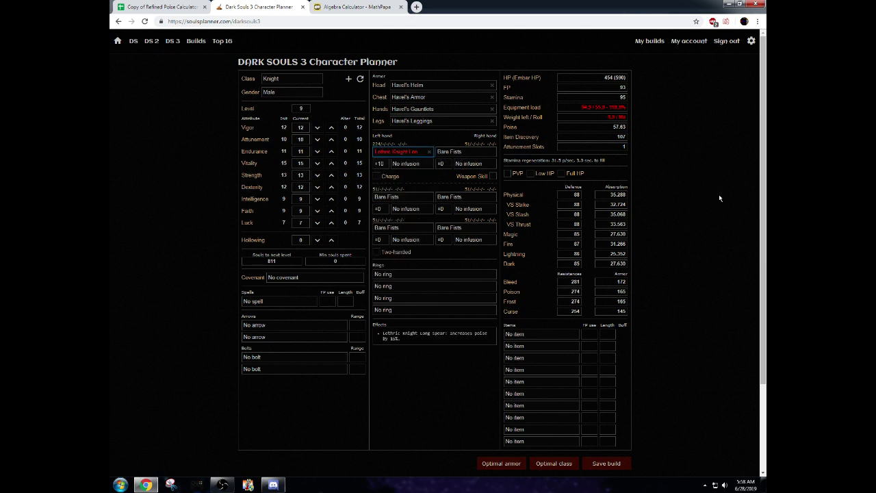
# Equip the Wolf Ring + 3 in the first ring slot in addition to the Havel's set and the spear.
pyautogui.click(442, 286)
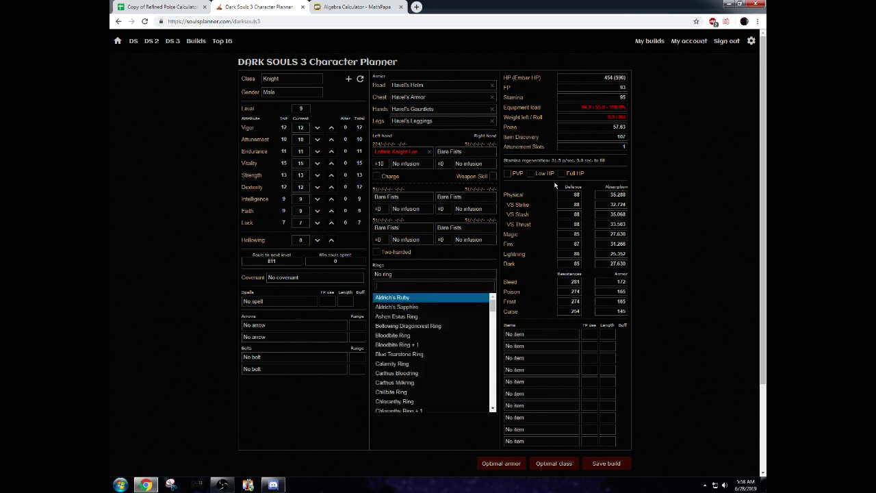
pyautogui.write('h')
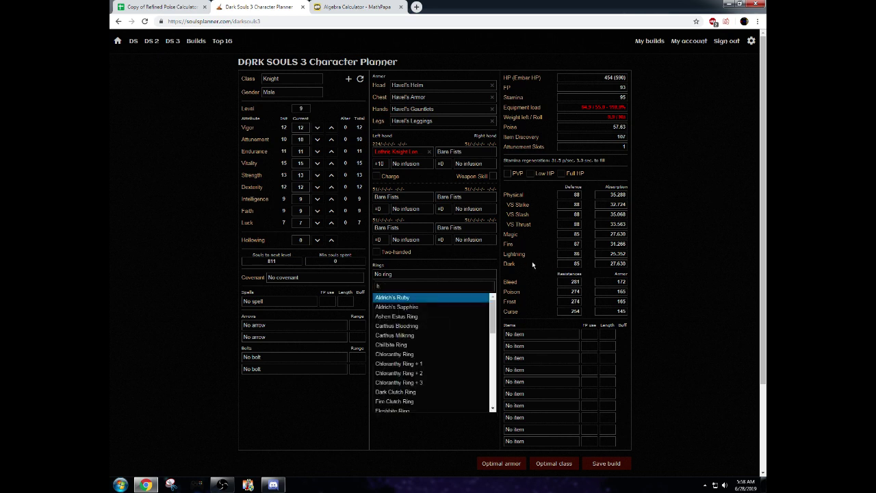
pyautogui.press('BackSpace')
pyautogui.write('wolf')
pyautogui.click(391, 330)
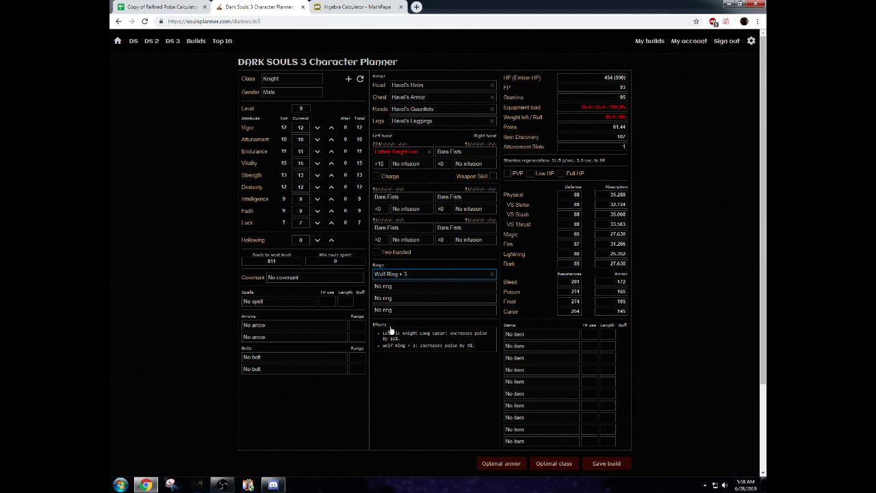
pyautogui.click(732, 300)
# Unequip the Wolf Ring, the Lothric Knight Long Spear and all four armor pieces so the character is bare.
pyautogui.click(492, 274)
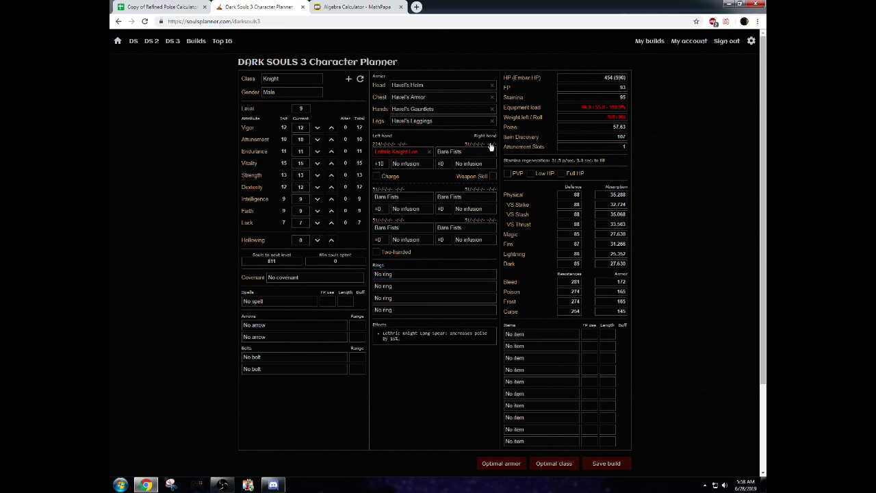
pyautogui.click(429, 151)
pyautogui.click(492, 121)
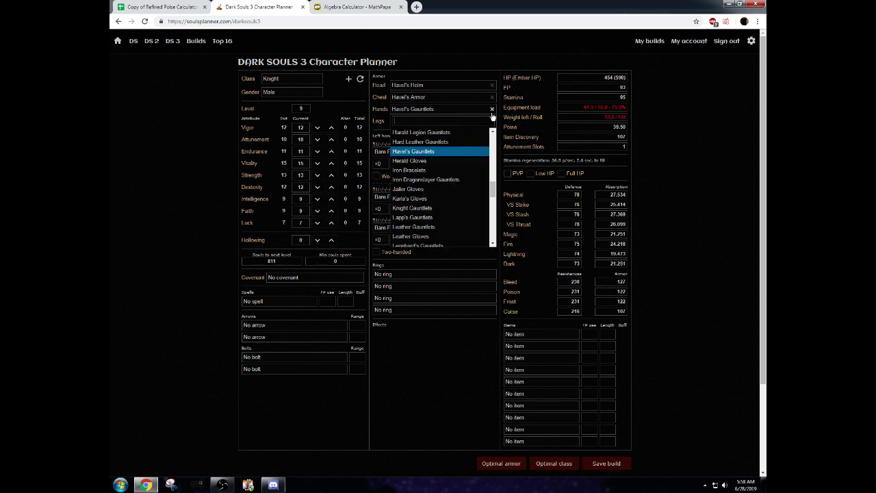
pyautogui.click(492, 109)
pyautogui.click(492, 97)
pyautogui.click(493, 85)
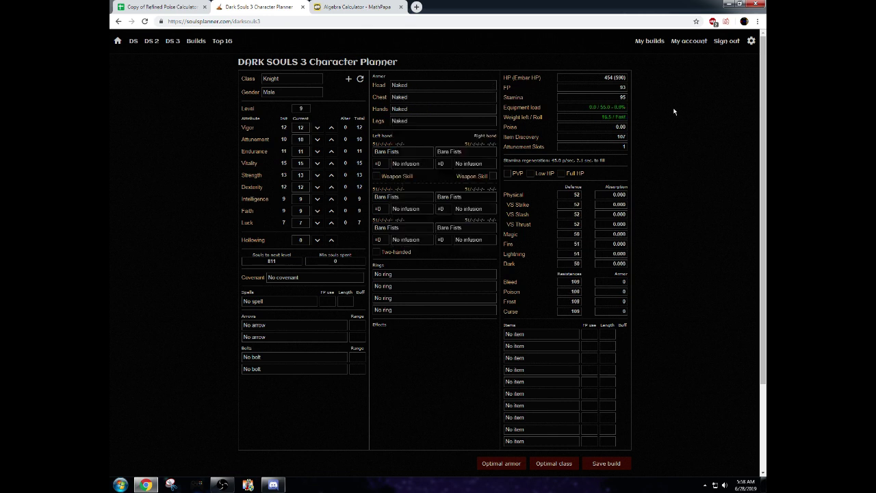
# In the Refined Poise Calculator sheet, set my weapon type to Hammers and my move to 2HR1 / 2HR2 / Jump attack.
pyautogui.click(158, 7)
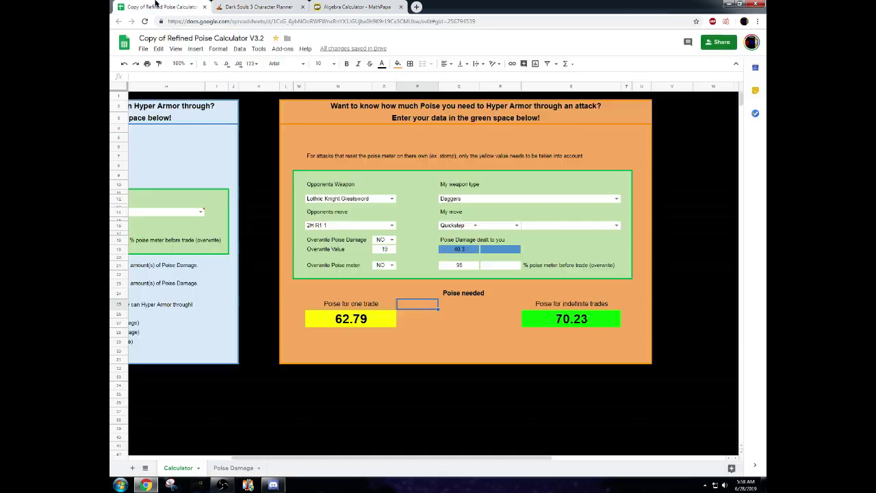
pyautogui.click(617, 200)
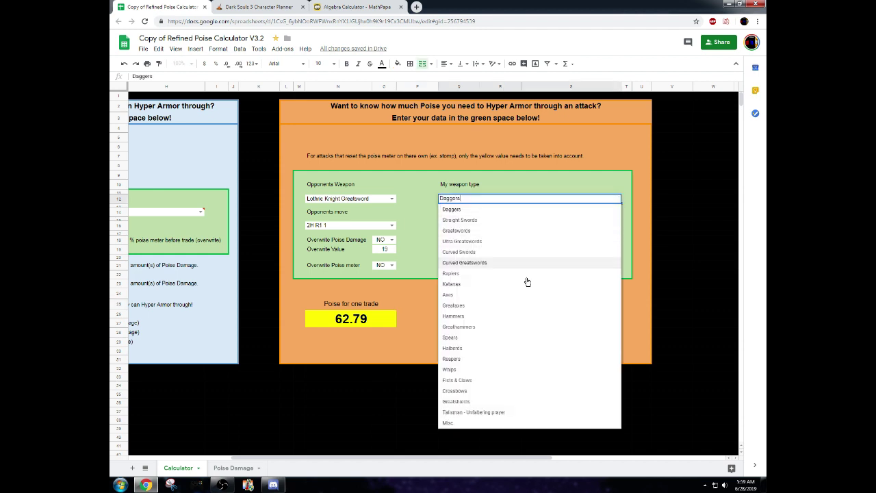
pyautogui.click(472, 316)
pyautogui.click(475, 226)
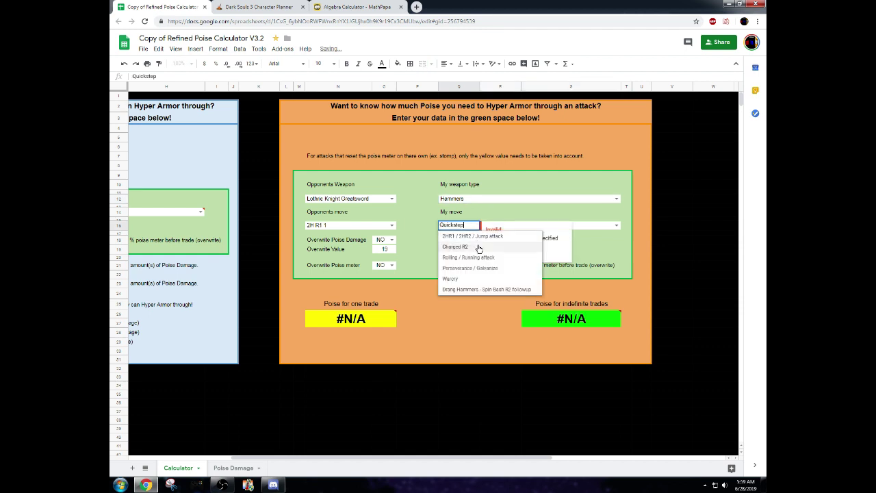
pyautogui.click(489, 236)
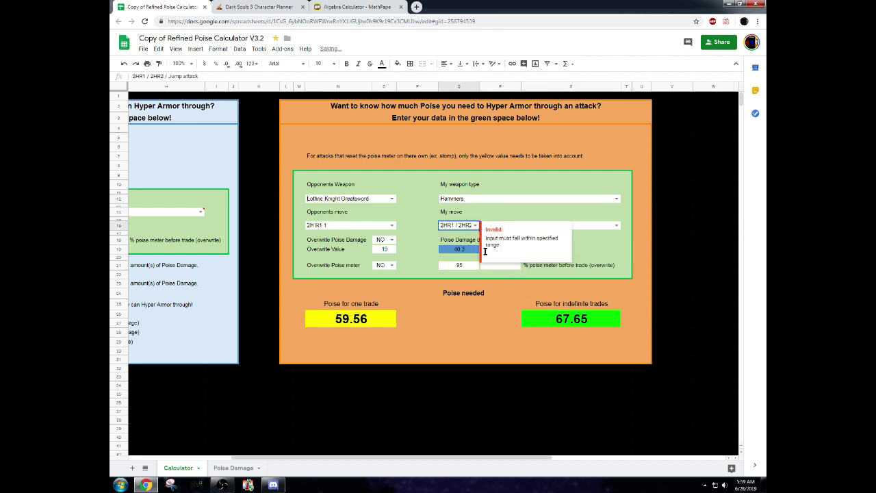
pyautogui.click(473, 332)
pyautogui.click(604, 428)
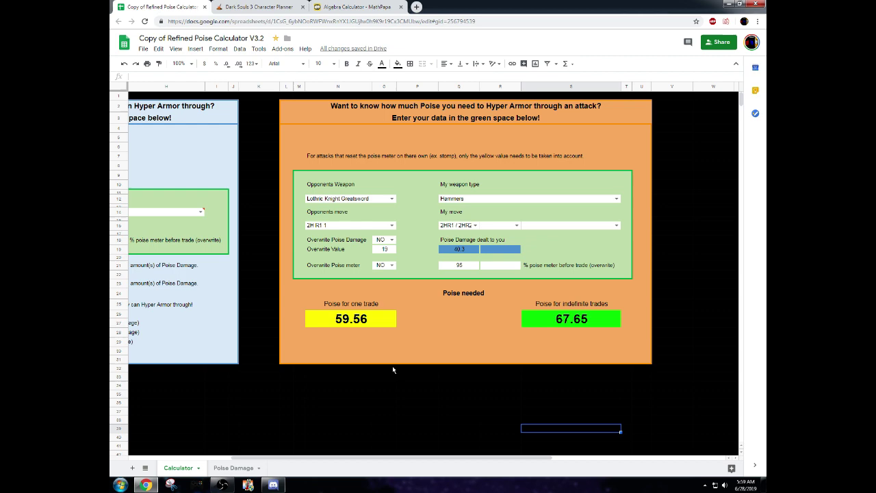
# In the Dark Souls 3 Character Planner, run an optimal armor search with a minimum poise of 59.56.
pyautogui.click(261, 6)
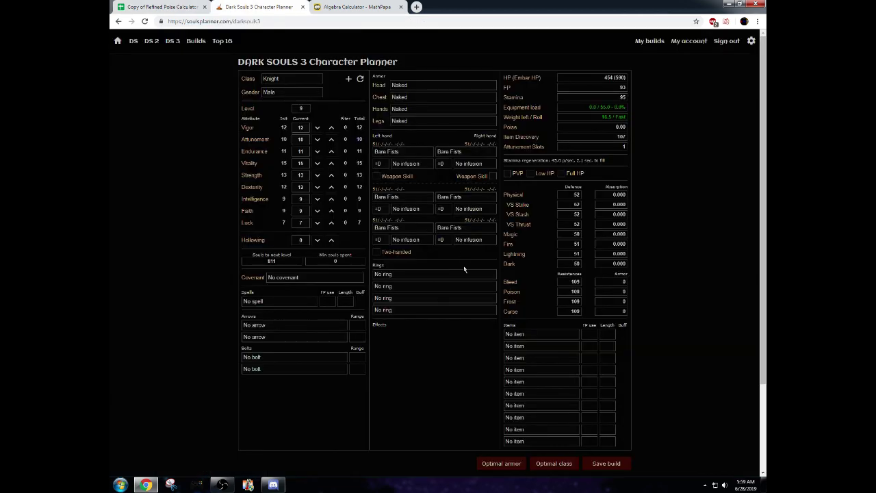
pyautogui.click(161, 7)
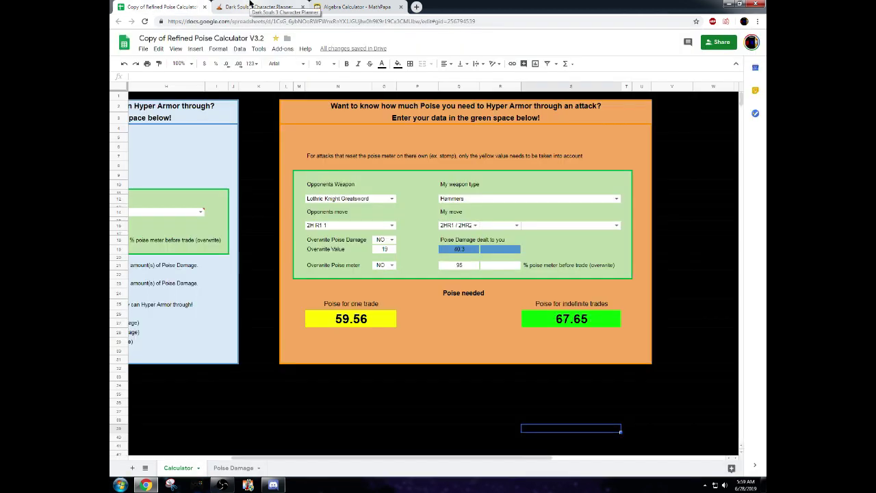
pyautogui.click(251, 6)
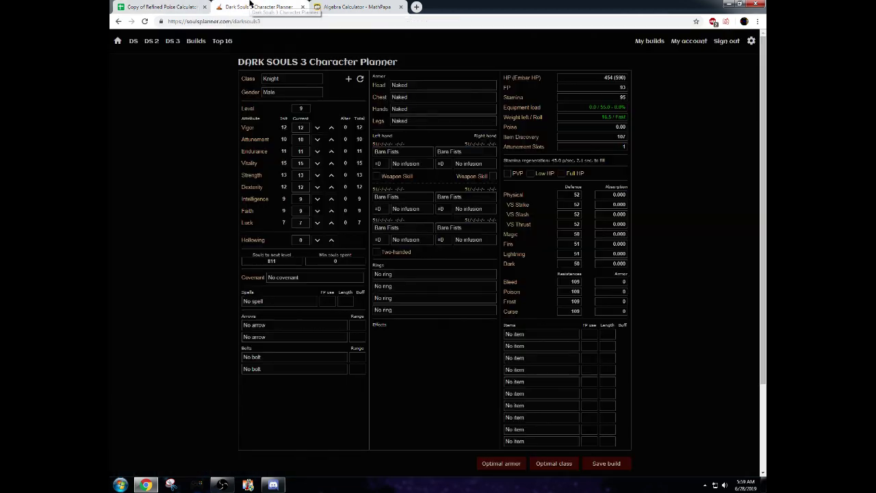
pyautogui.click(515, 462)
pyautogui.click(541, 136)
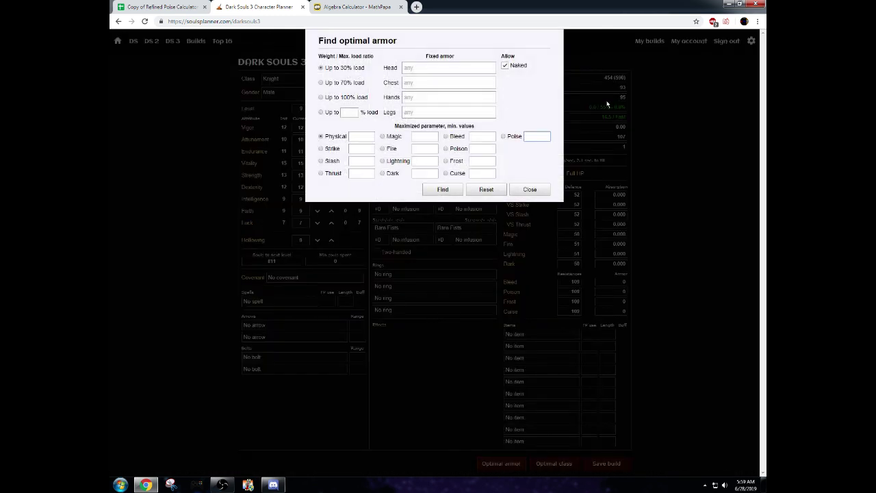
pyautogui.write('59.56')
pyautogui.click(158, 6)
pyautogui.click(253, 6)
pyautogui.click(444, 190)
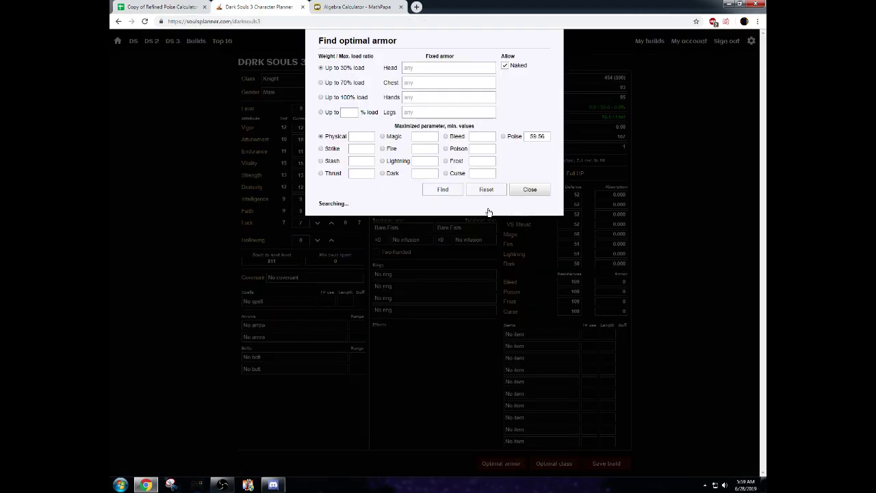
# Rerun the optimal armor search for 59.56 poise with a custom weight limit of up to 9000% load.
pyautogui.click(328, 112)
pyautogui.click(346, 113)
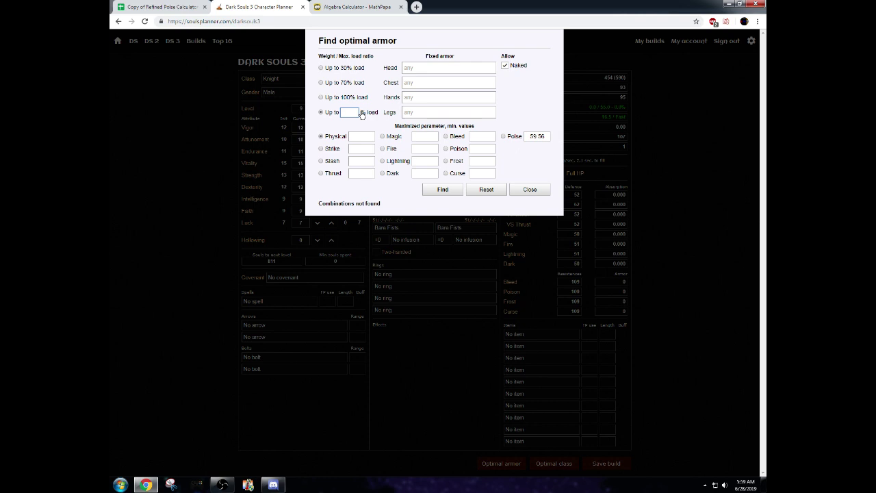
pyautogui.write('9000')
pyautogui.click(443, 189)
# Clear the minimum poise, search for the armor combination that maximizes poise, and disallow naked slots before closing the search.
pyautogui.moveTo(547, 136); pyautogui.dragTo(483, 126)
pyautogui.press('BackSpace')
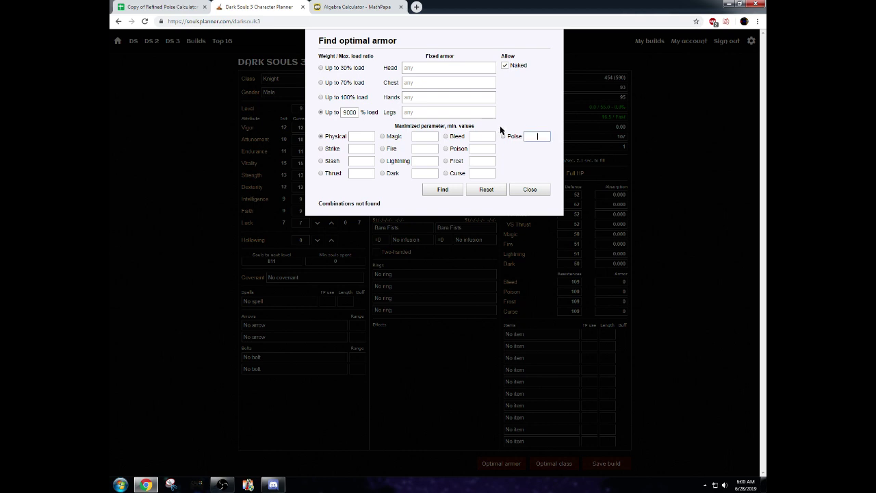
pyautogui.click(504, 137)
pyautogui.click(445, 192)
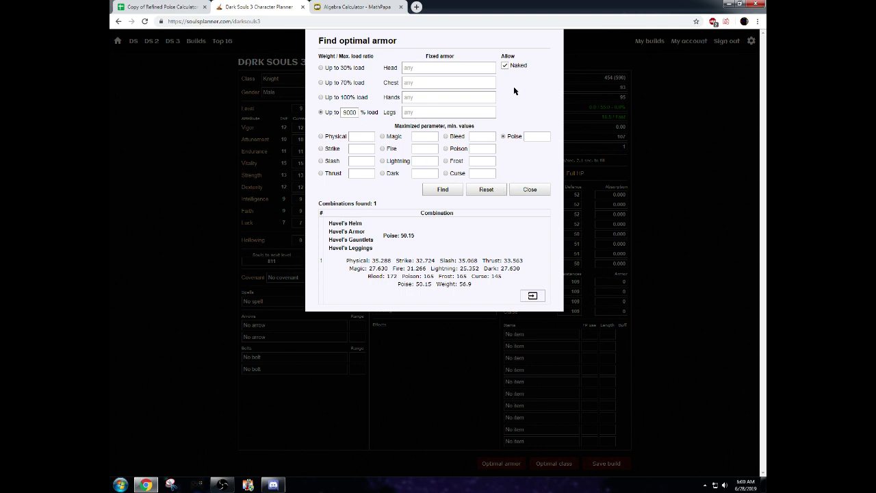
pyautogui.click(518, 68)
pyautogui.moveTo(357, 113); pyautogui.dragTo(340, 115)
pyautogui.click(536, 192)
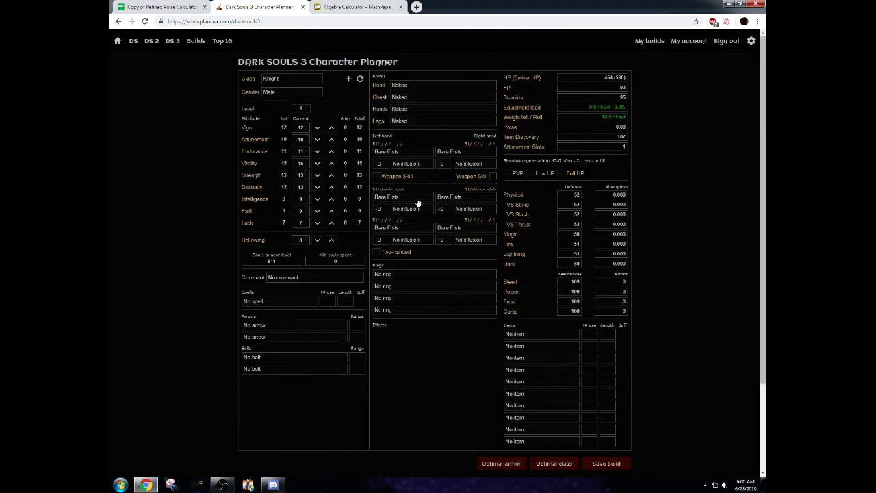
# Equip the Lothric Knight Long Spear in the first left-hand weapon slot.
pyautogui.click(428, 156)
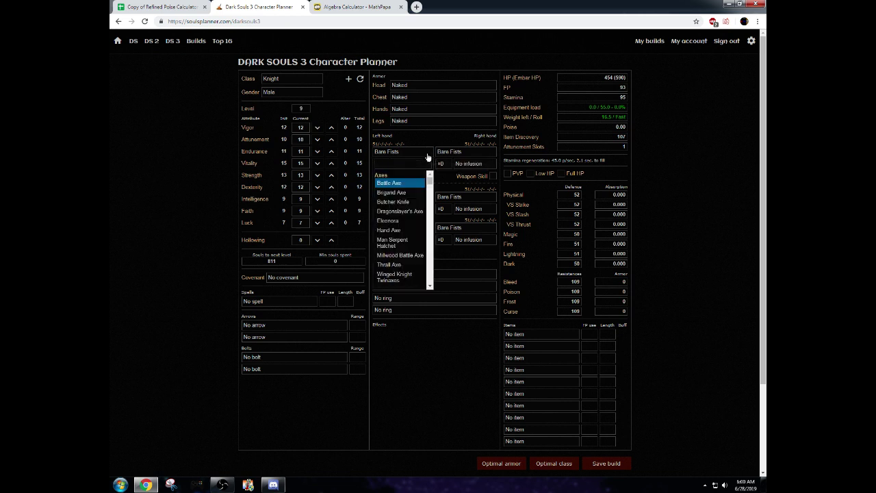
pyautogui.write('loli')
pyautogui.write('r')
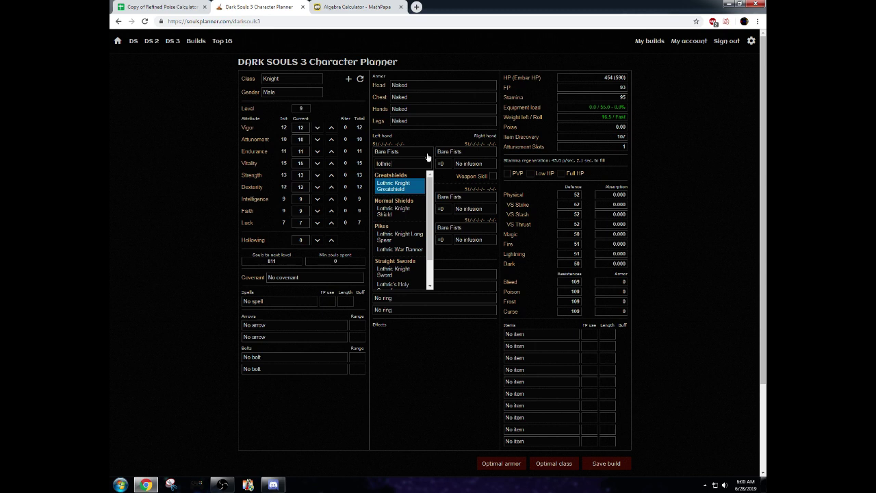
pyautogui.click(400, 236)
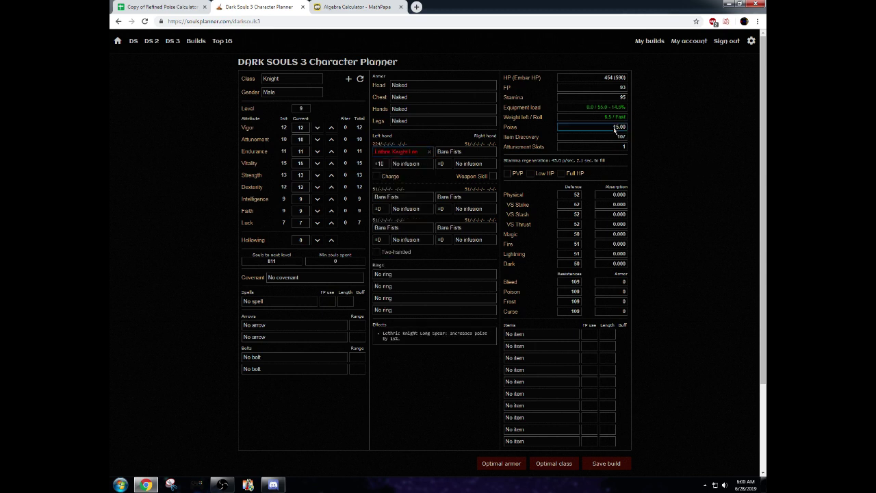
# Equip the Wolf Ring + 3 in the fourth ring slot.
pyautogui.click(413, 313)
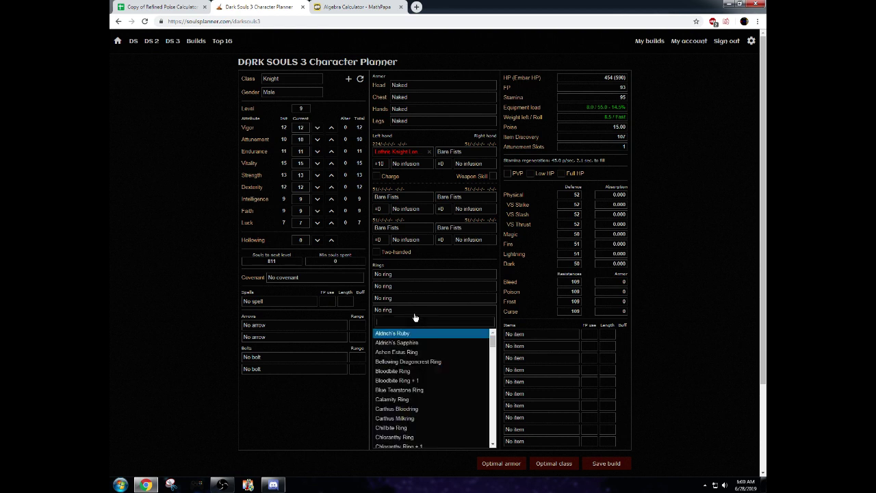
pyautogui.write('wolf')
pyautogui.press('Down')
pyautogui.press('Down')
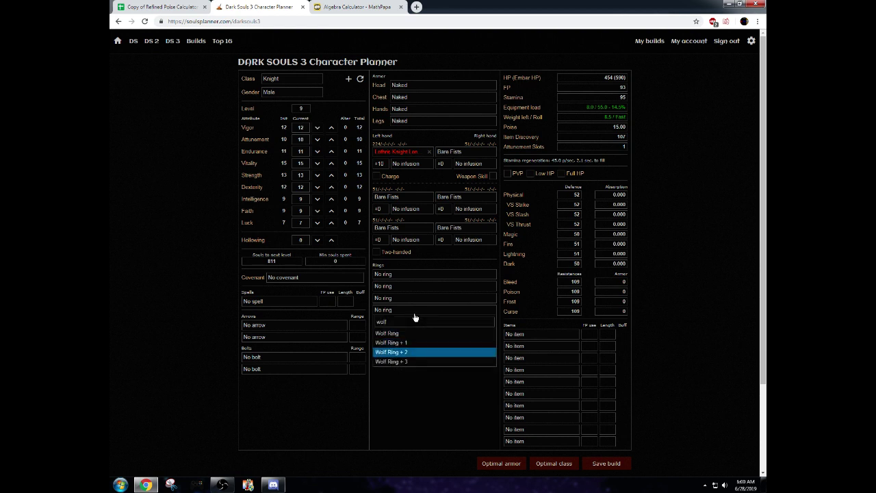
pyautogui.press('Down')
pyautogui.press('Return')
pyautogui.click(667, 129)
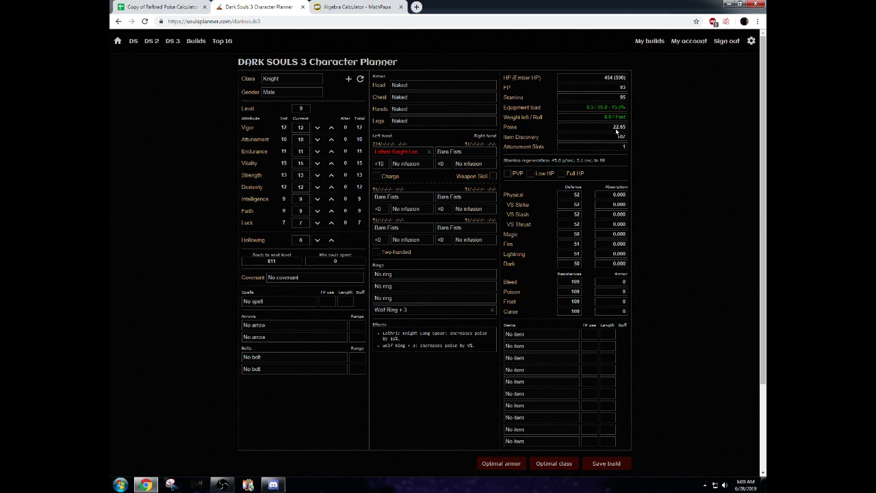
# Unequip the Lothric Knight Long Spear and equip it again in the first left-hand slot.
pyautogui.click(430, 151)
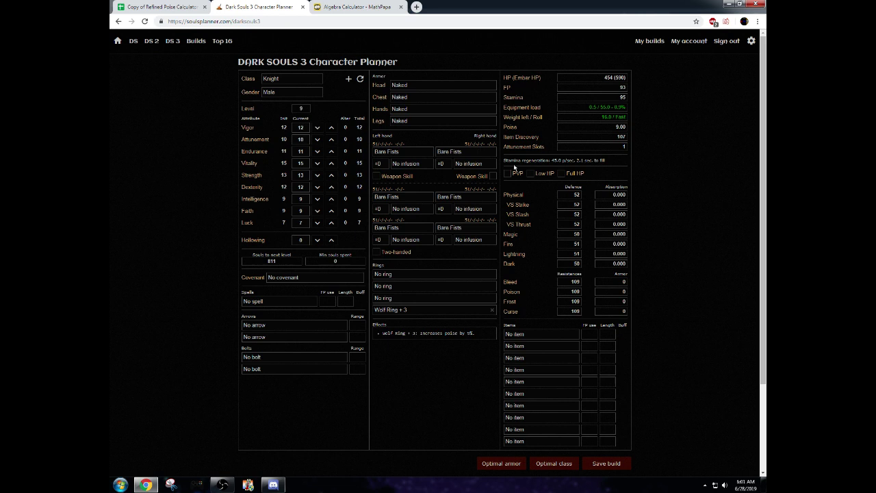
pyautogui.click(390, 156)
pyautogui.write('lot')
pyautogui.press('Down')
pyautogui.press('Down')
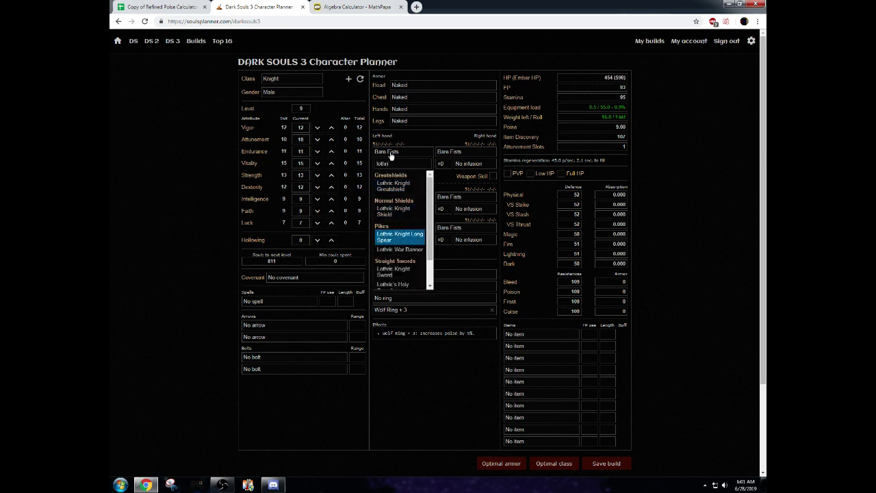
pyautogui.press('Return')
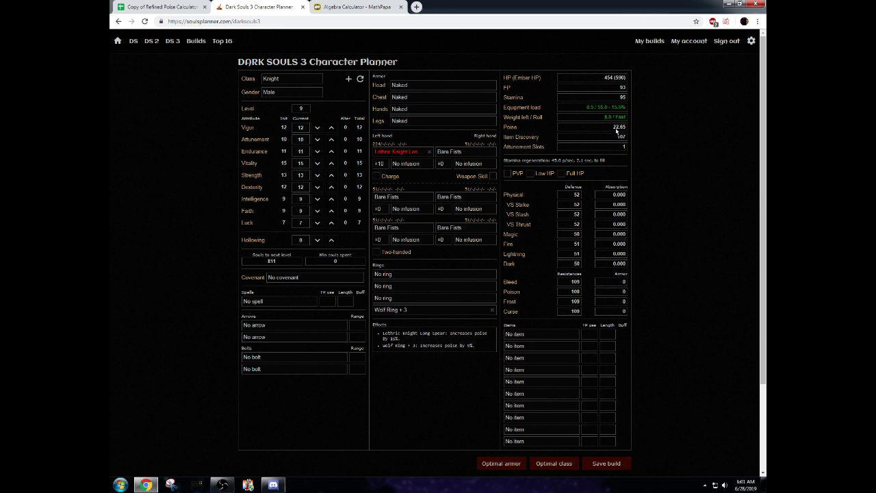
# Copy the character's poise of 22.65 and substitute it for both a variables in the MathPapa Algebra Calculator equation.
pyautogui.moveTo(613, 128); pyautogui.dragTo(625, 128)
pyautogui.hotkey('ctrl', 'c')
pyautogui.click(348, 6)
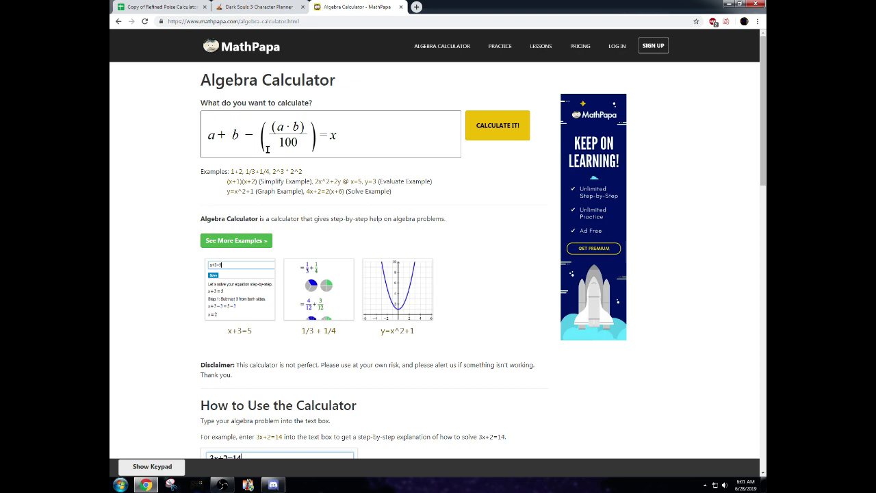
pyautogui.doubleClick(211, 135)
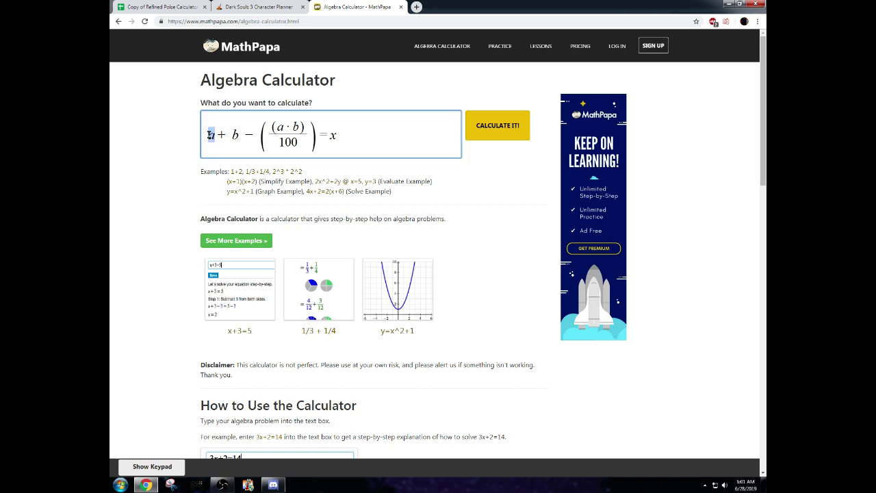
pyautogui.hotkey('ctrl', 'v')
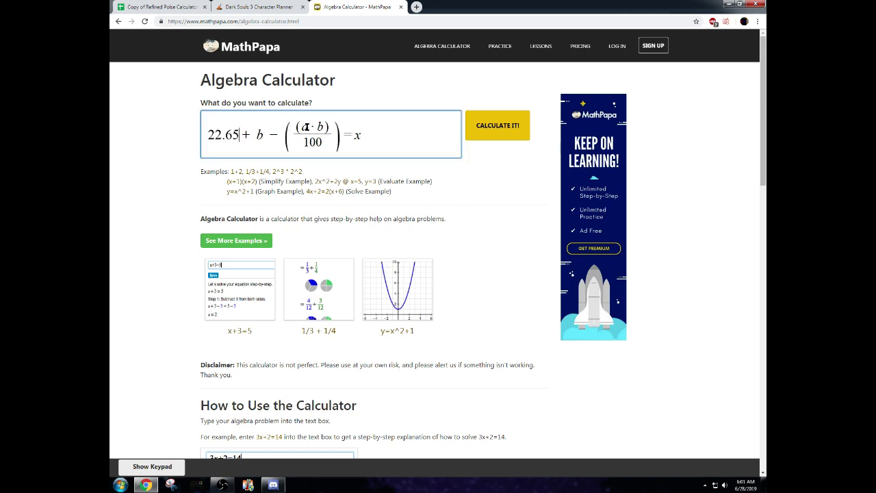
pyautogui.doubleClick(306, 126)
pyautogui.hotkey('ctrl', 'v')
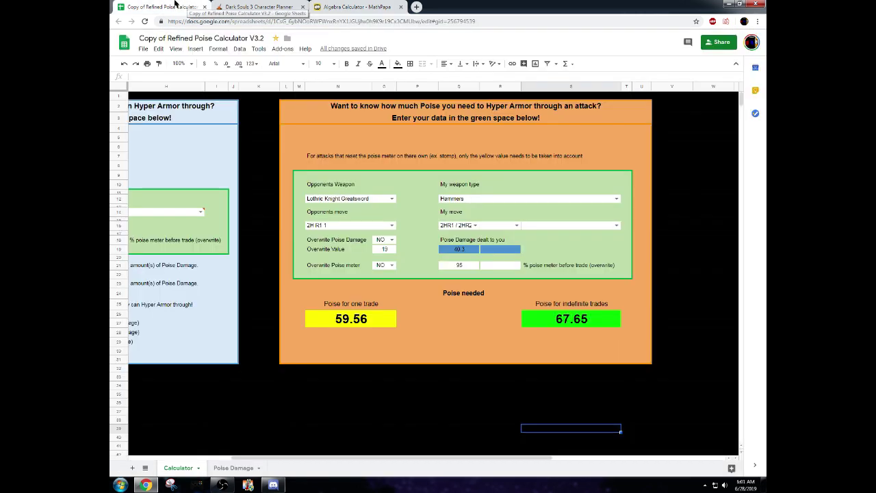
# Check the sheet's poise needed for one trade, replace x with 59.56 in the MathPapa equation, and solve for b.
pyautogui.click(187, 9)
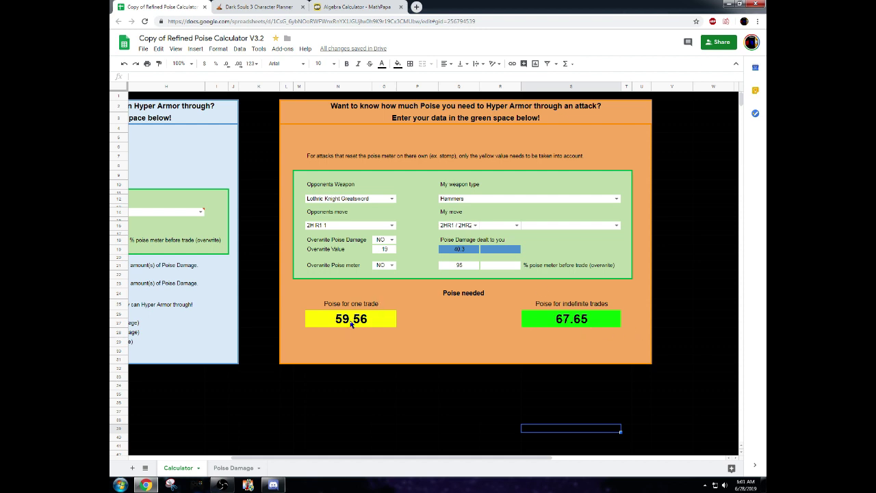
pyautogui.click(356, 7)
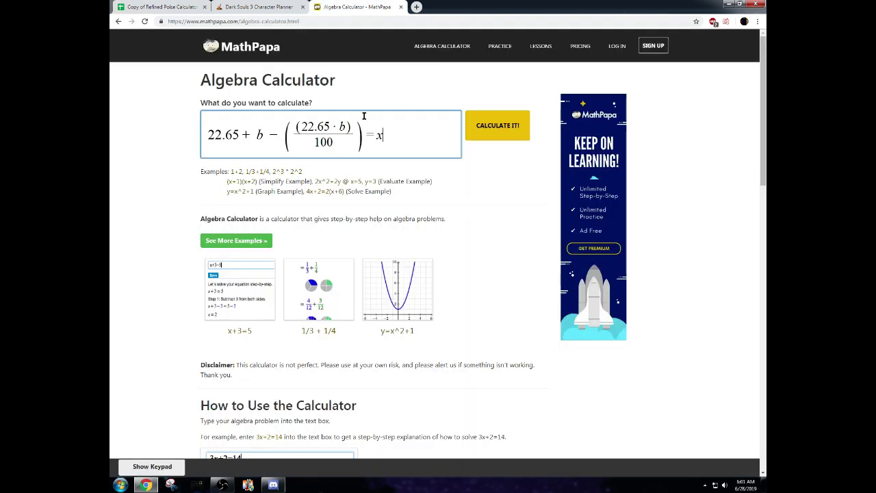
pyautogui.doubleClick(378, 135)
pyautogui.write('59.56')
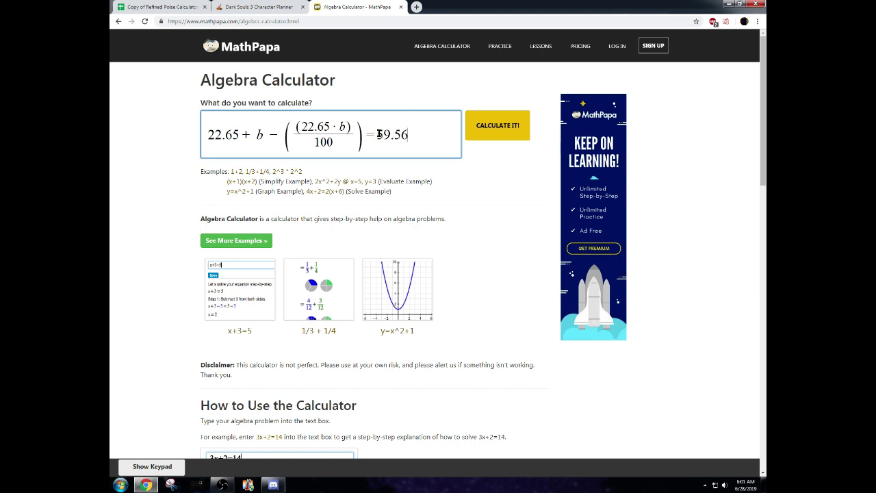
pyautogui.doubleClick(344, 127)
pyautogui.click(487, 127)
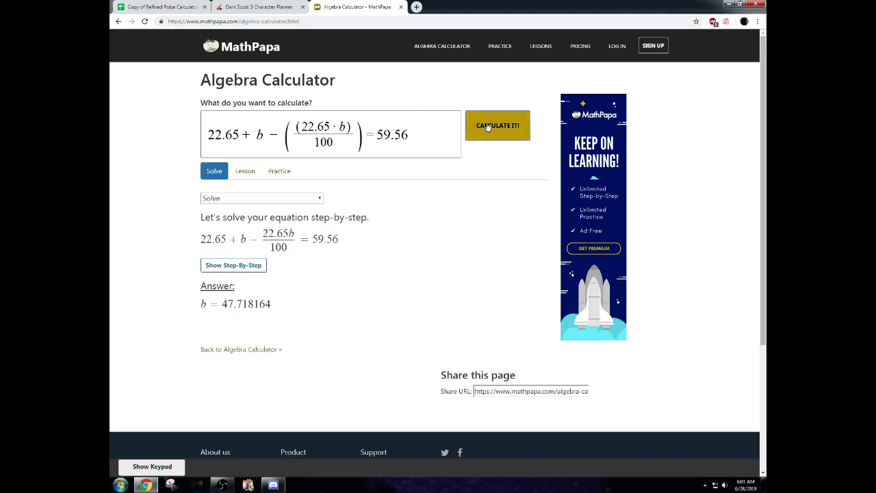
# Take the solved b value rounded to 47.72 and enter it as the minimum poise in the planner's optimal armor search.
pyautogui.moveTo(273, 306); pyautogui.dragTo(221, 305)
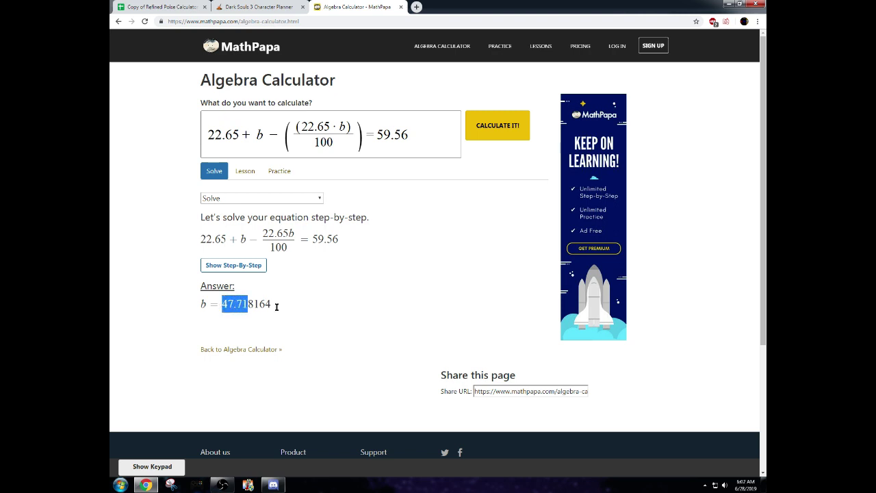
pyautogui.click(240, 308)
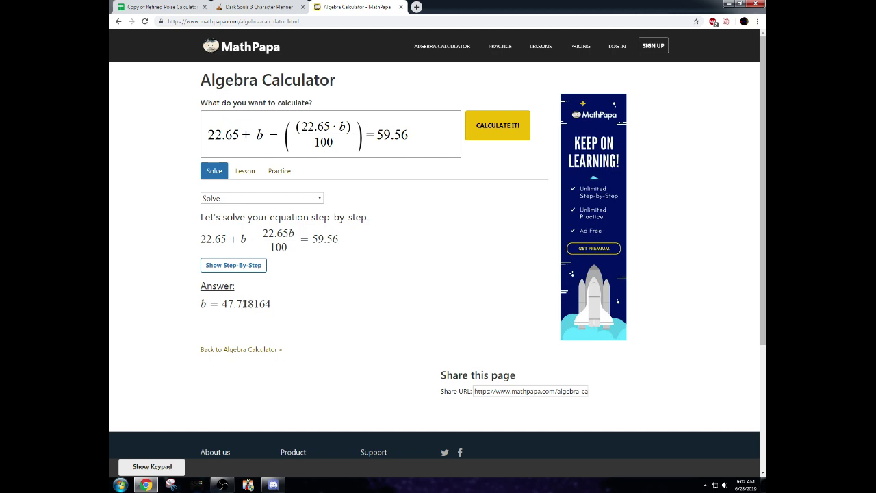
pyautogui.moveTo(248, 305); pyautogui.dragTo(223, 306)
pyautogui.click(198, 7)
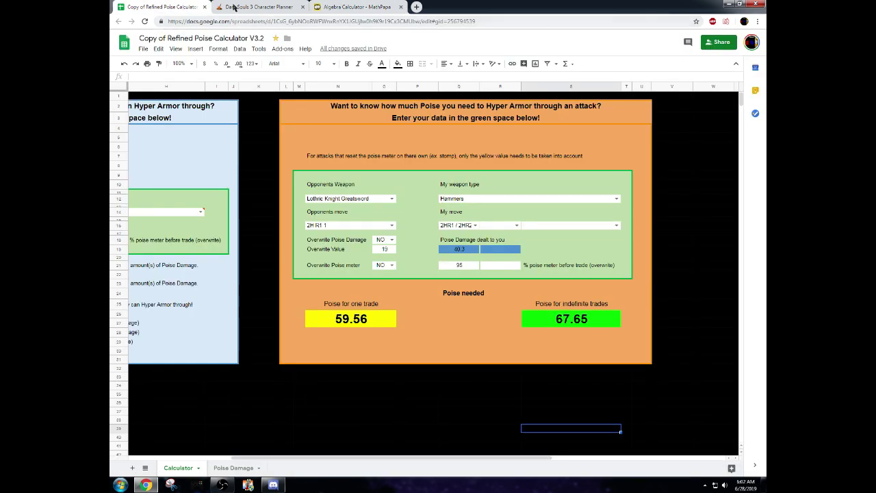
pyautogui.click(234, 7)
pyautogui.click(510, 463)
pyautogui.click(534, 137)
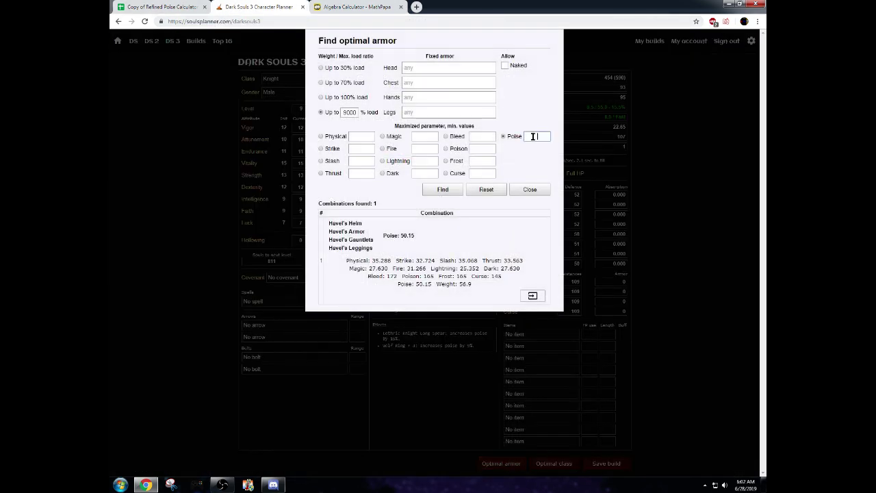
pyautogui.write('47.72')
# Recheck the MathPapa answer, then make Dark the maximized parameter in the armor search and set the custom load limit to 100%.
pyautogui.click(353, 7)
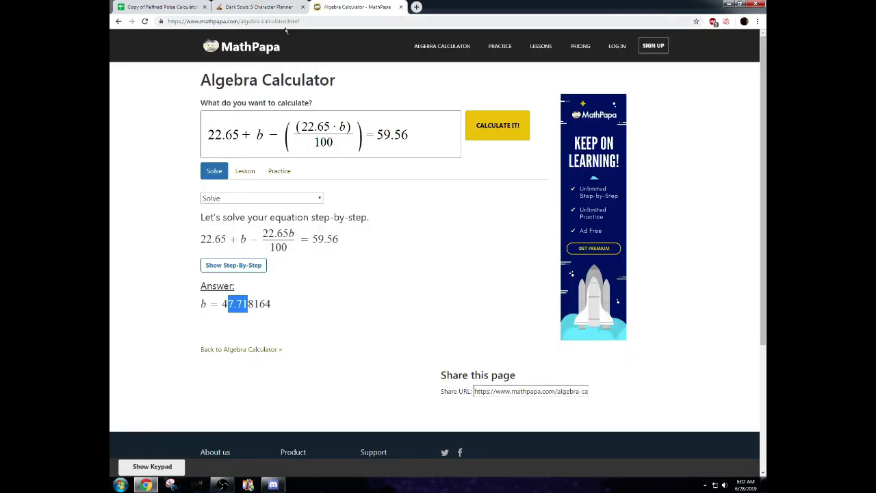
pyautogui.click(326, 319)
pyautogui.click(255, 7)
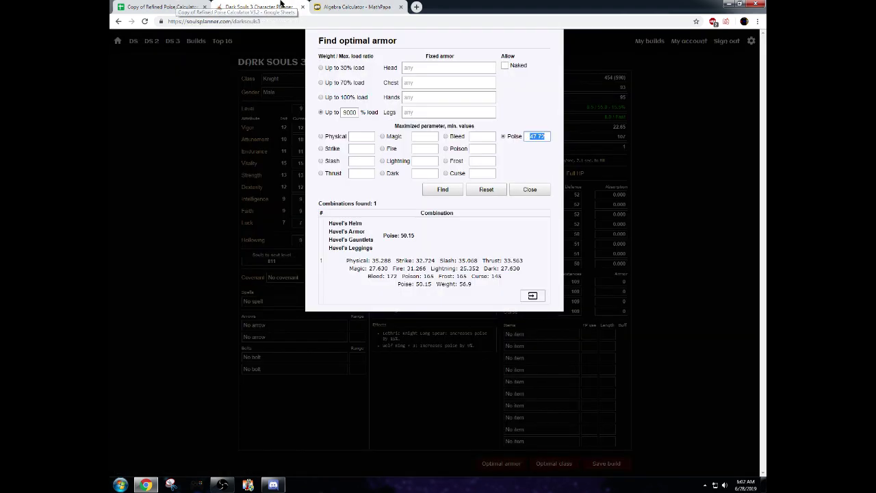
pyautogui.doubleClick(541, 136)
pyautogui.moveTo(541, 136); pyautogui.dragTo(528, 134)
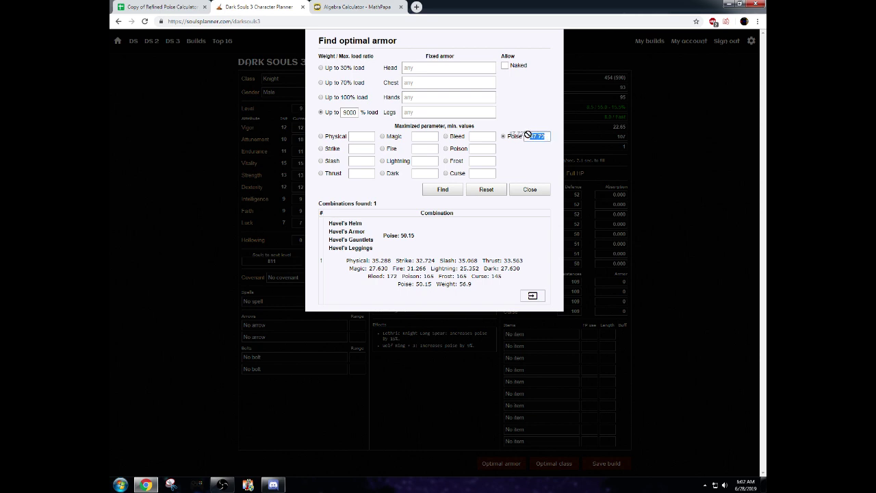
pyautogui.click(393, 179)
pyautogui.moveTo(356, 113); pyautogui.dragTo(340, 109)
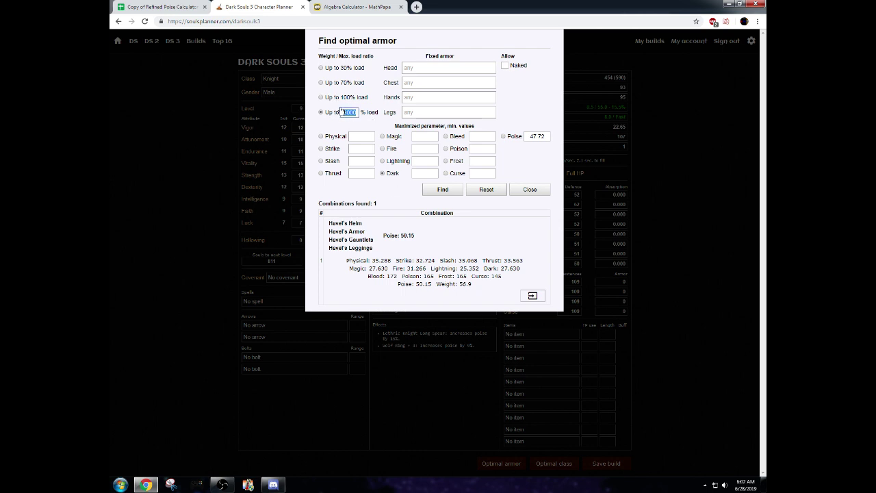
pyautogui.write('50')
# Close the armor search and unequip the Lothric Knight Long Spear and the Wolf Ring + 3.
pyautogui.click(529, 190)
pyautogui.click(429, 152)
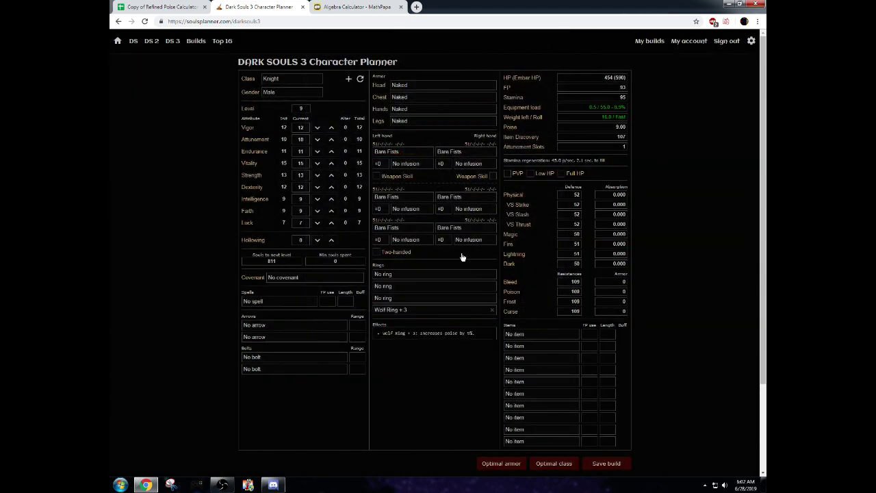
pyautogui.click(491, 310)
# Run the optimal armor search with the current settings and repeat it with the load limit lowered to 75%.
pyautogui.click(510, 464)
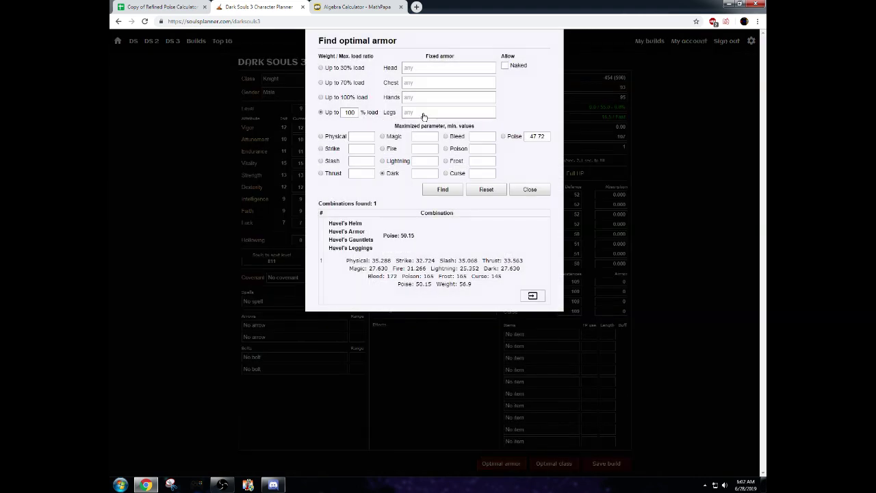
pyautogui.click(445, 193)
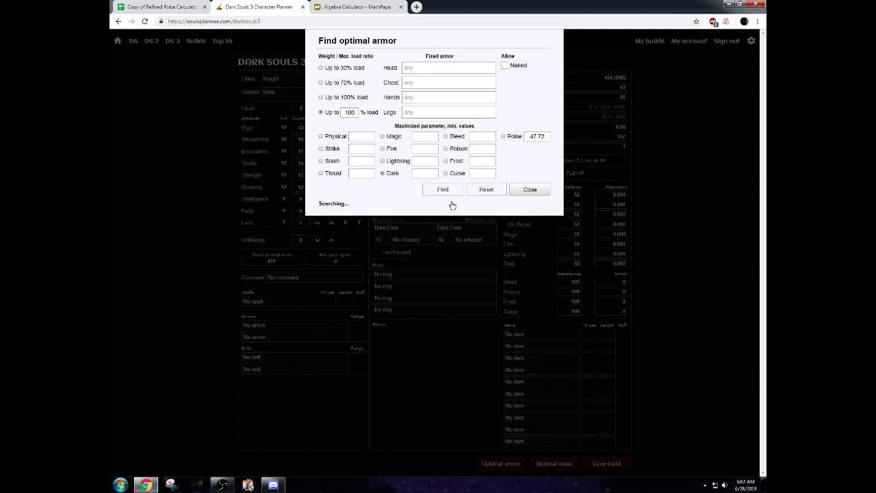
pyautogui.moveTo(357, 113); pyautogui.dragTo(333, 114)
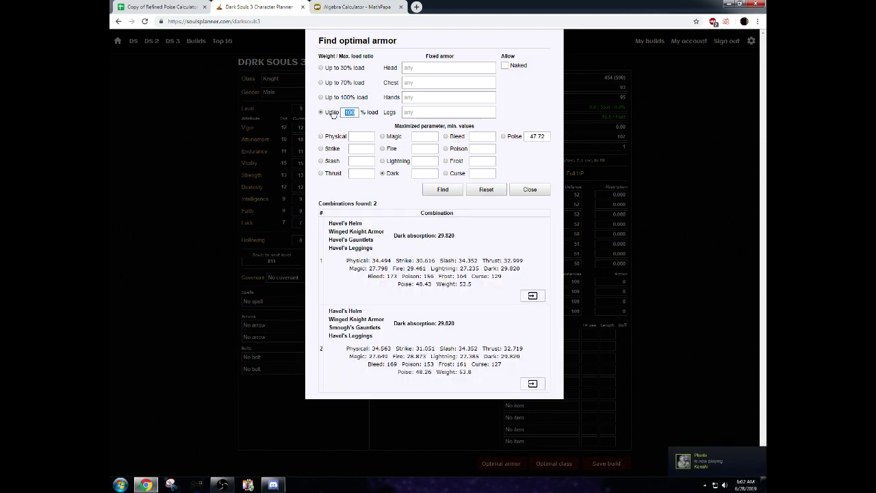
pyautogui.write('75')
pyautogui.click(435, 197)
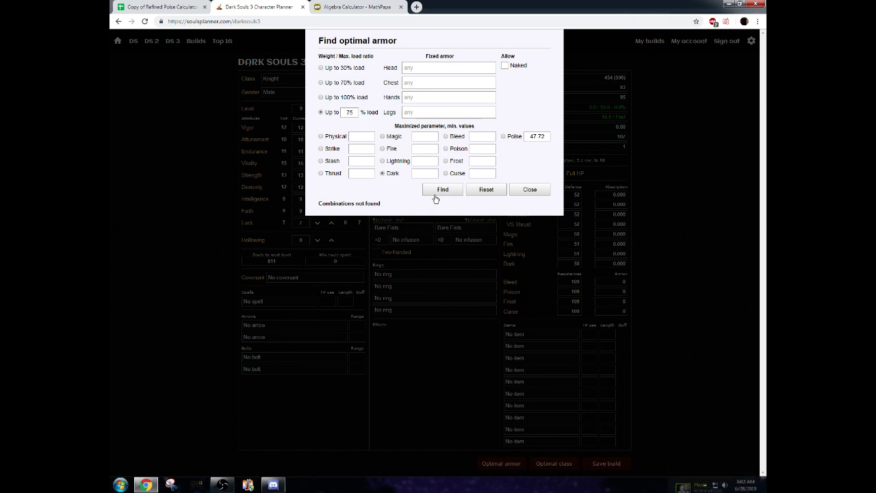
# Repeat the optimal armor search with the custom load limit at 80%, and again at 90%.
pyautogui.moveTo(356, 112); pyautogui.dragTo(329, 112)
pyautogui.write('80')
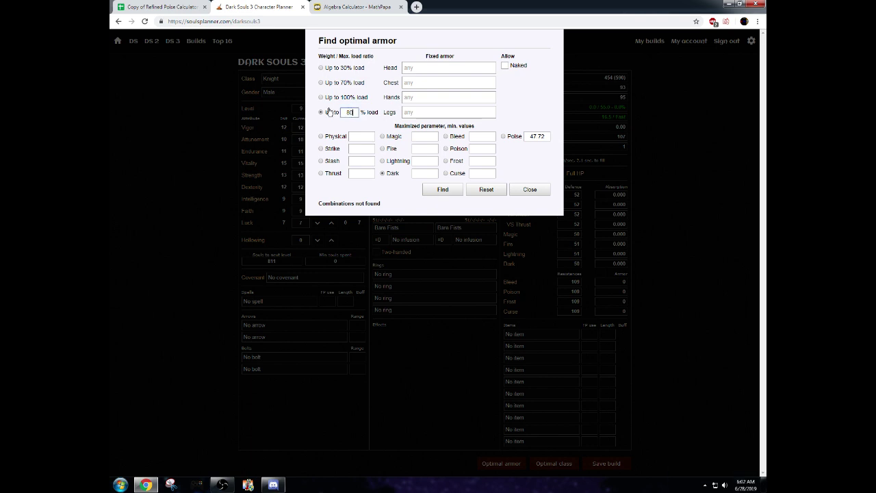
pyautogui.click(447, 189)
pyautogui.moveTo(363, 112); pyautogui.dragTo(346, 112)
pyautogui.write('90')
pyautogui.click(438, 190)
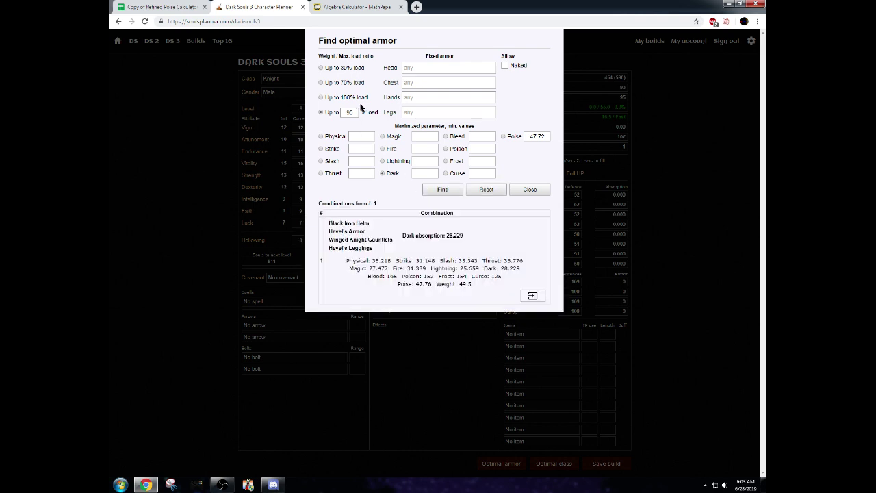
# Narrow down the lowest workable load limit by running the armor search at 85% and 86%.
pyautogui.moveTo(364, 112); pyautogui.dragTo(344, 107)
pyautogui.write('85')
pyautogui.click(456, 192)
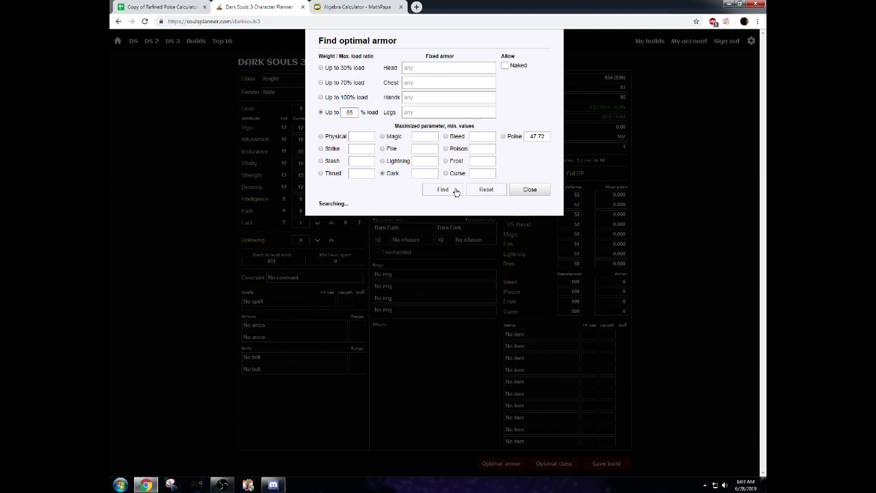
pyautogui.doubleClick(352, 112)
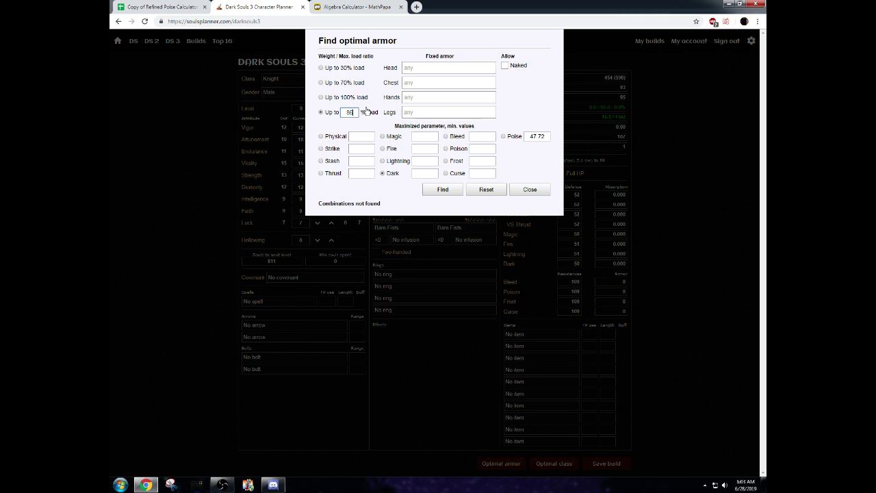
pyautogui.write('86')
pyautogui.click(437, 192)
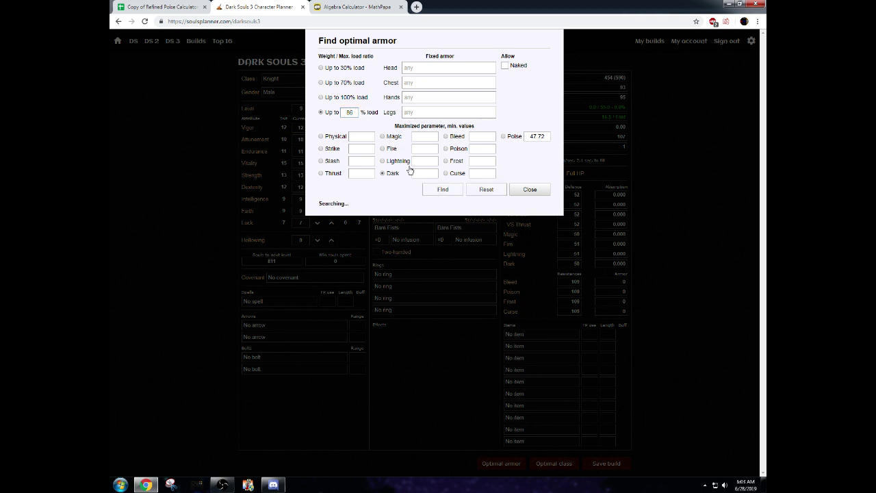
# Run the armor search with the load limit raised one percent at a time, at 87%, 88% and 89%.
pyautogui.doubleClick(352, 112)
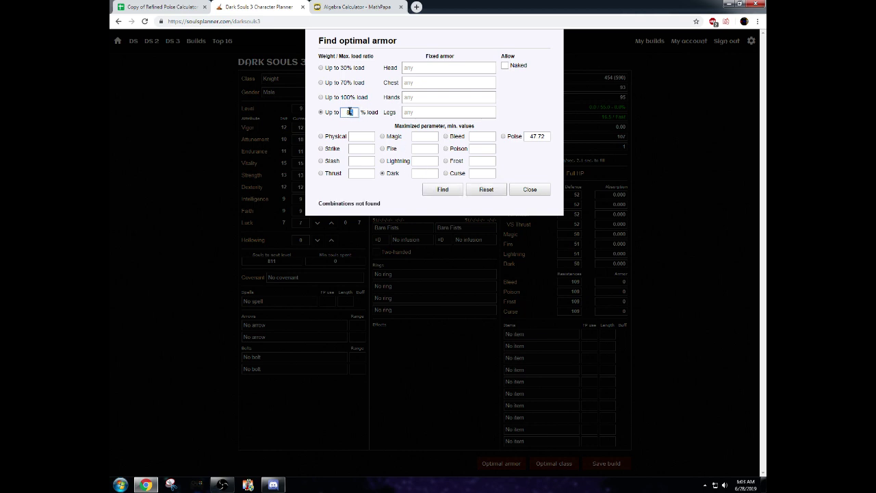
pyautogui.write('87')
pyautogui.click(444, 190)
pyautogui.doubleClick(351, 113)
pyautogui.write('88')
pyautogui.click(443, 189)
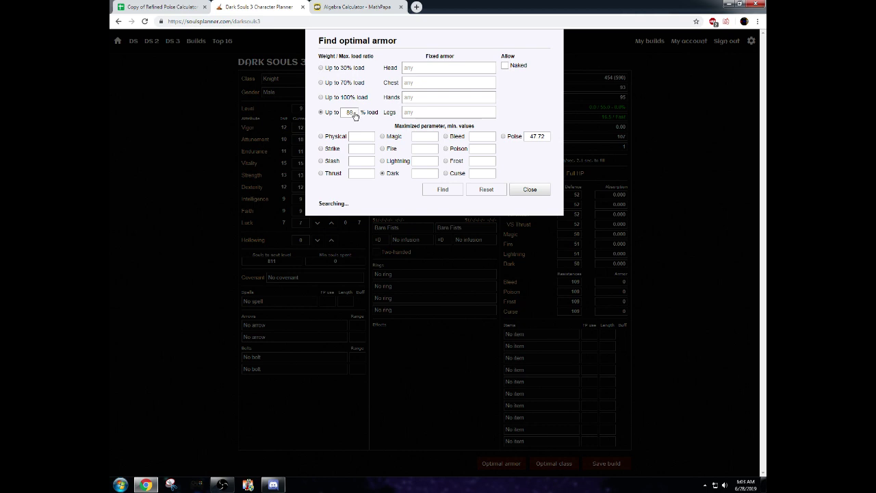
pyautogui.click(443, 191)
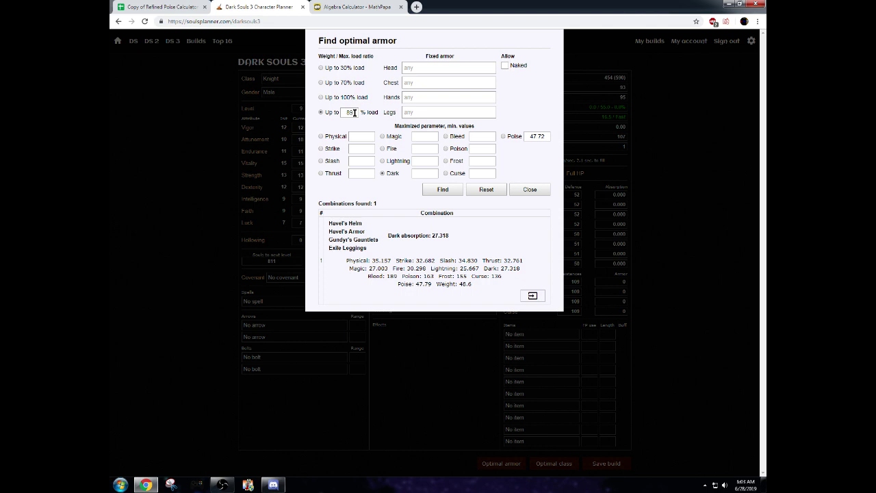
# Refine the load limit in tenths of a percent, searching for armor at 88.1%, 88.2% and 88.3%.
pyautogui.click(354, 112)
pyautogui.press('BackSpace')
pyautogui.write('8.1')
pyautogui.click(443, 191)
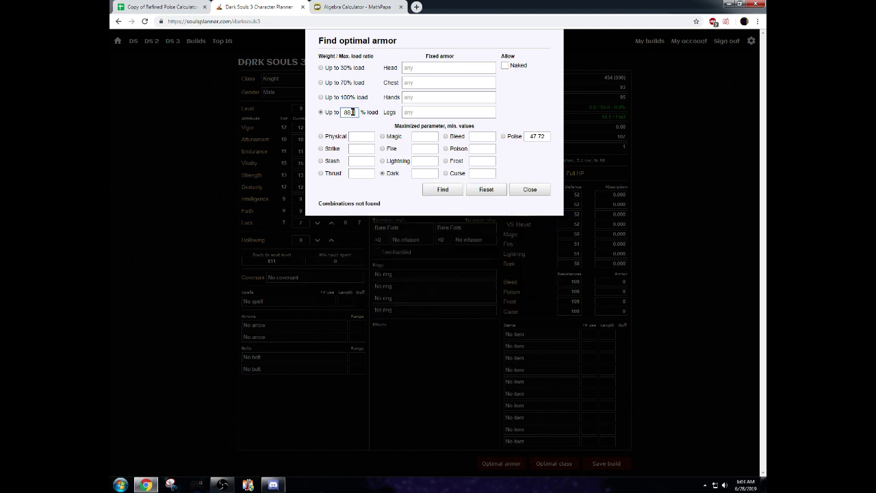
pyautogui.write('2')
pyautogui.click(430, 189)
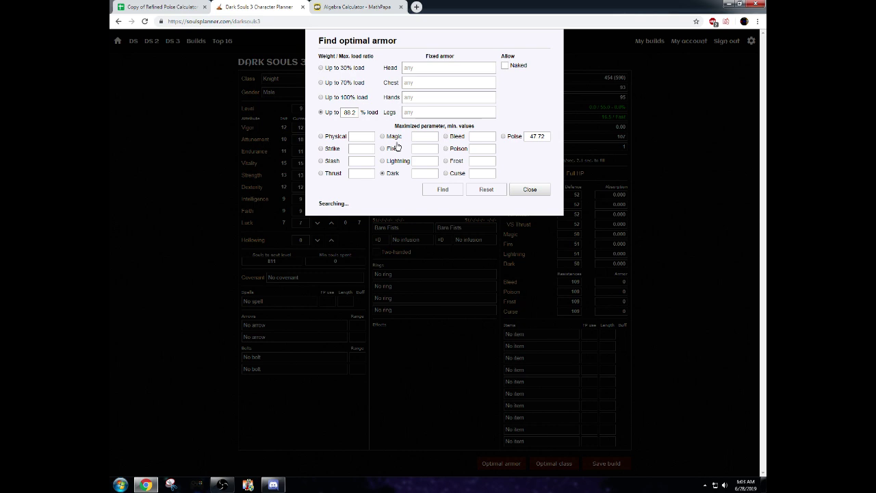
pyautogui.click(356, 114)
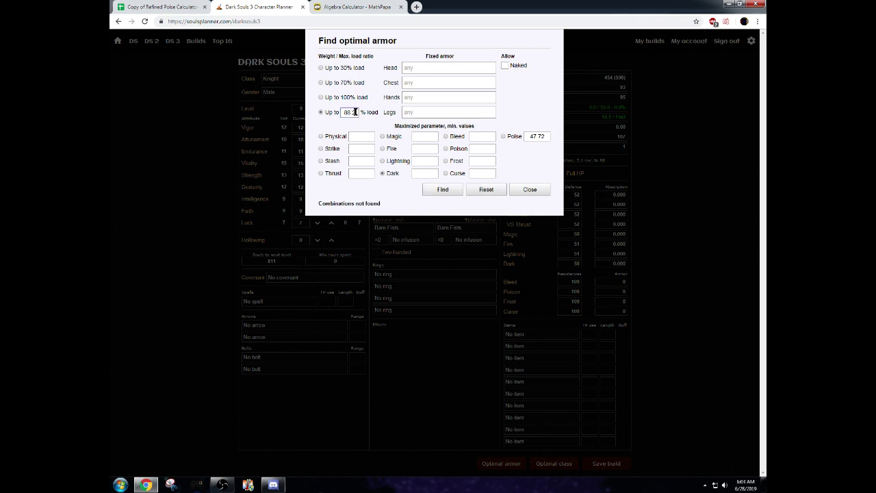
pyautogui.press('BackSpace')
pyautogui.write('3')
pyautogui.click(440, 193)
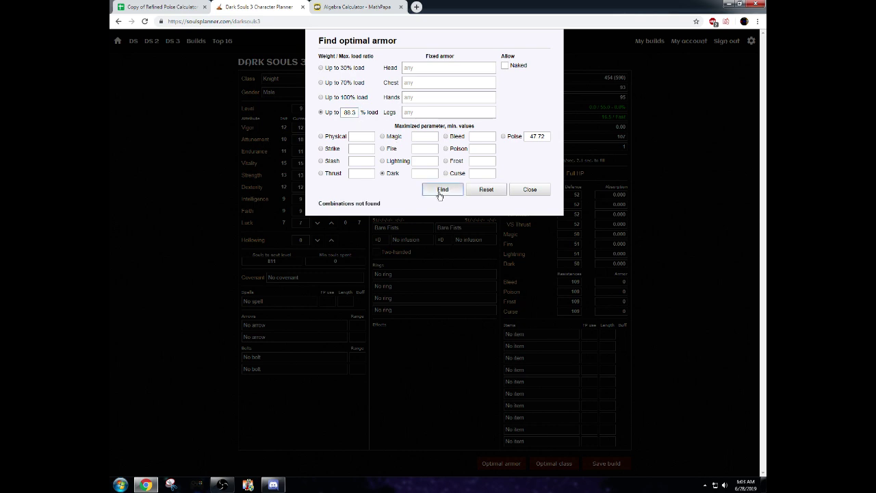
# Run the armor search at an 88.4% load limit and equip the combination with Havel's Helm, Havel's Armor, Gundyr's Gauntlets and Exile Leggings.
pyautogui.click(356, 113)
pyautogui.press('BackSpace')
pyautogui.write('4')
pyautogui.click(440, 190)
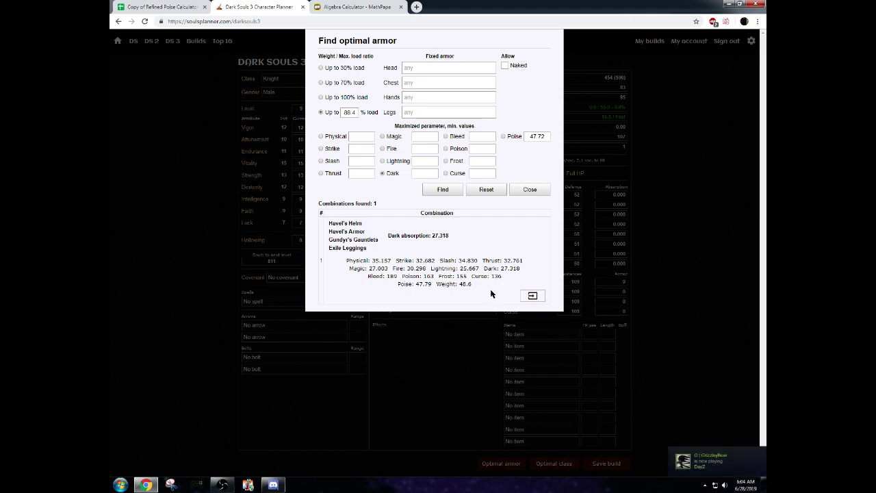
pyautogui.click(532, 296)
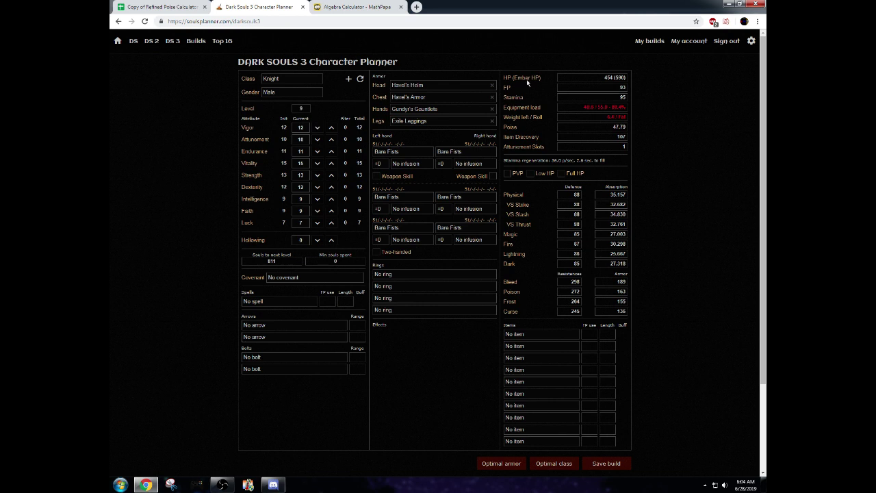
# Equip the Lothric Knight Long Spear in the first left-hand slot and Wolf Ring + 3 in the first ring slot.
pyautogui.click(408, 158)
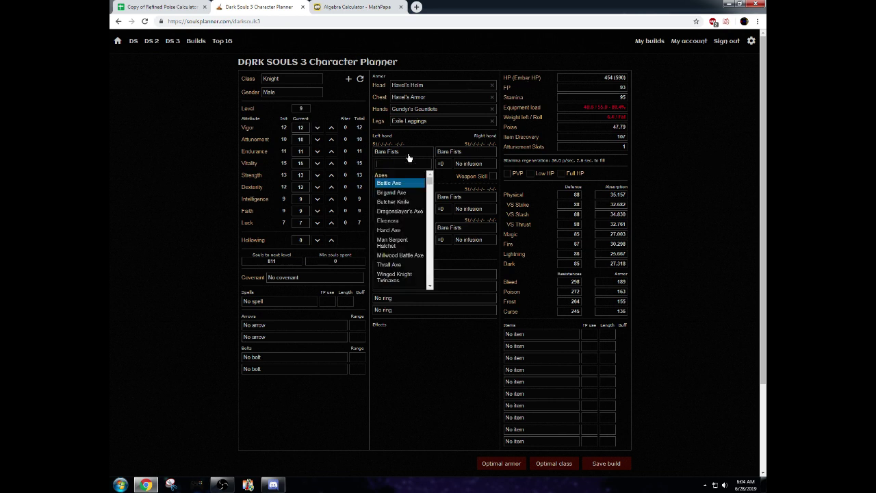
pyautogui.write('lothri')
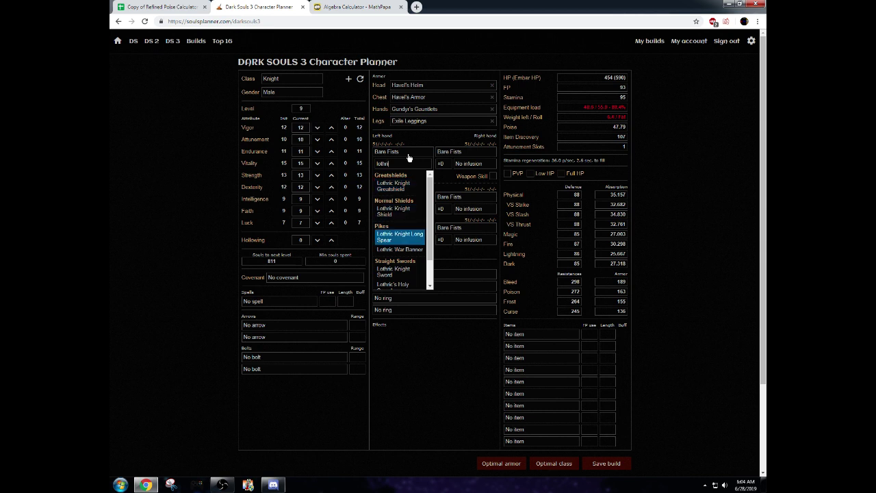
pyautogui.click(403, 236)
pyautogui.click(414, 274)
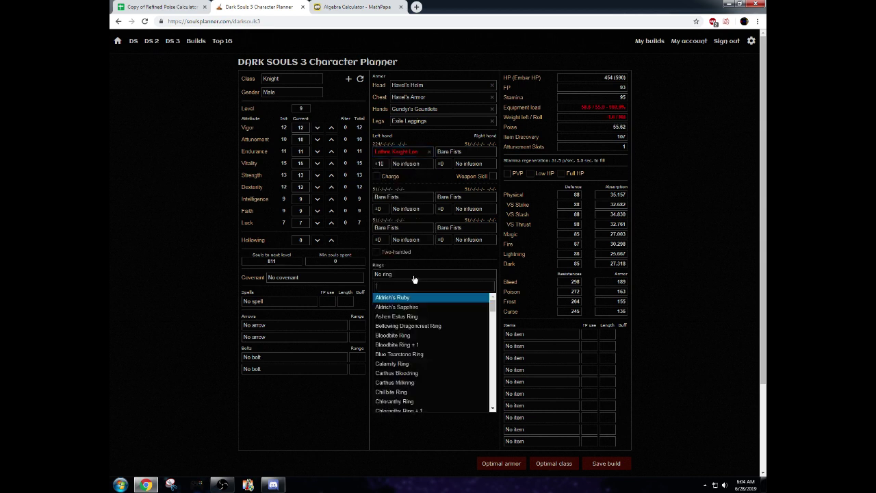
pyautogui.write('wol')
pyautogui.press('Down')
pyautogui.press('Down')
pyautogui.press('Down')
pyautogui.press('Return')
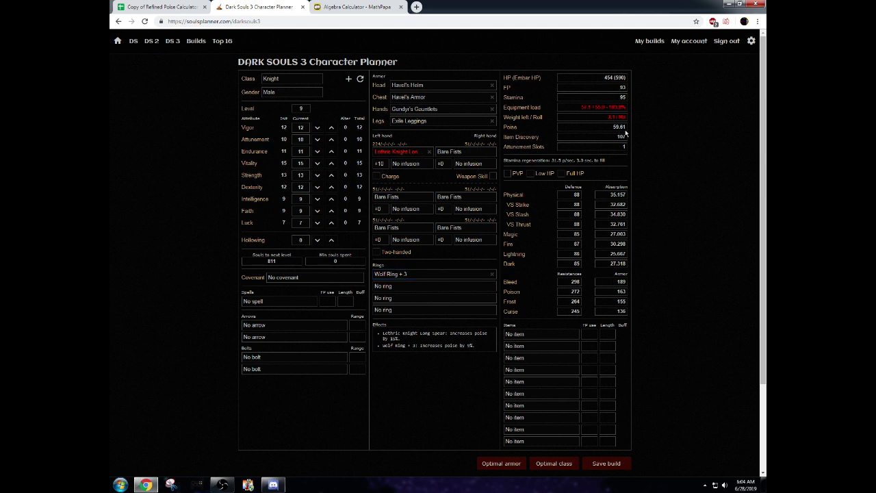
# Compare the build's poise in the planner with the poise for one trade in the Refined Poise Calculator spreadsheet.
pyautogui.click(177, 7)
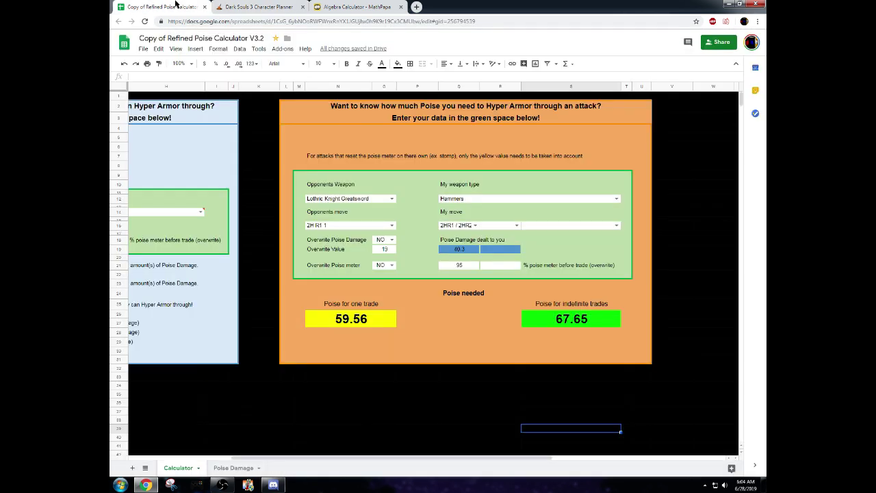
pyautogui.click(367, 324)
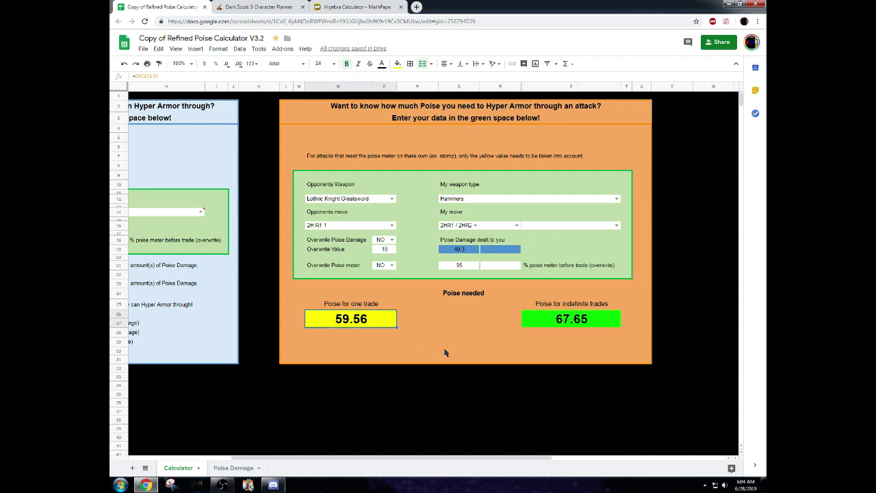
pyautogui.click(246, 7)
pyautogui.click(187, 6)
pyautogui.click(259, 6)
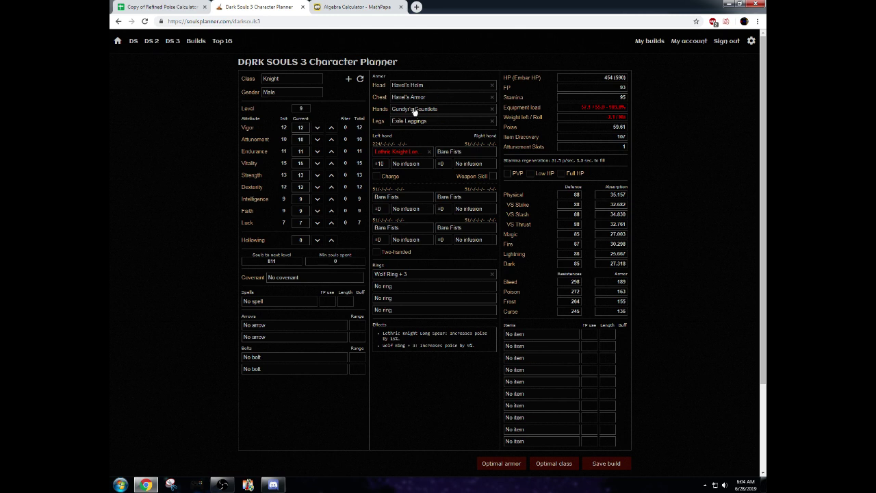
# Set the character's Vigor to 39, Endurance to 26 and Strength to 60.
pyautogui.doubleClick(306, 128)
pyautogui.write('39')
pyautogui.press('Tab')
pyautogui.write('26')
pyautogui.press('Tab')
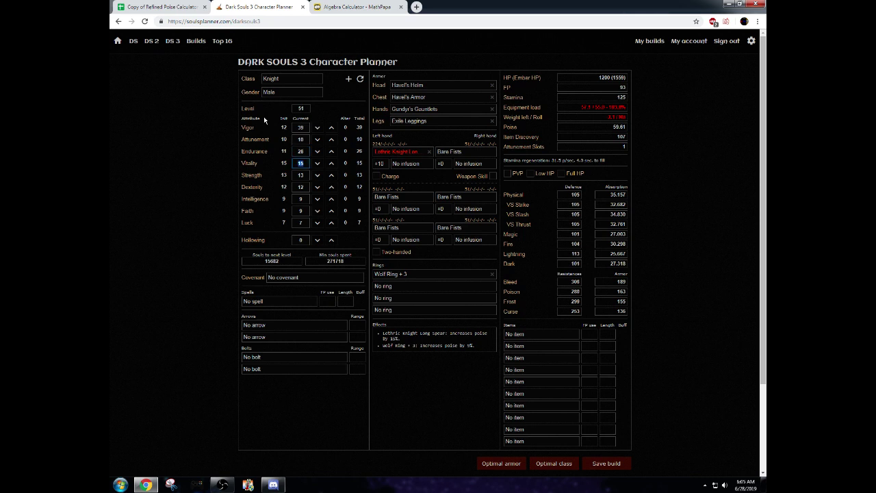
pyautogui.press('Tab')
pyautogui.write('60')
# Equip a Warpick with Heavy infusion in the first right-hand slot and enable two-handed use.
pyautogui.click(458, 152)
pyautogui.write('warpick')
pyautogui.press('Return')
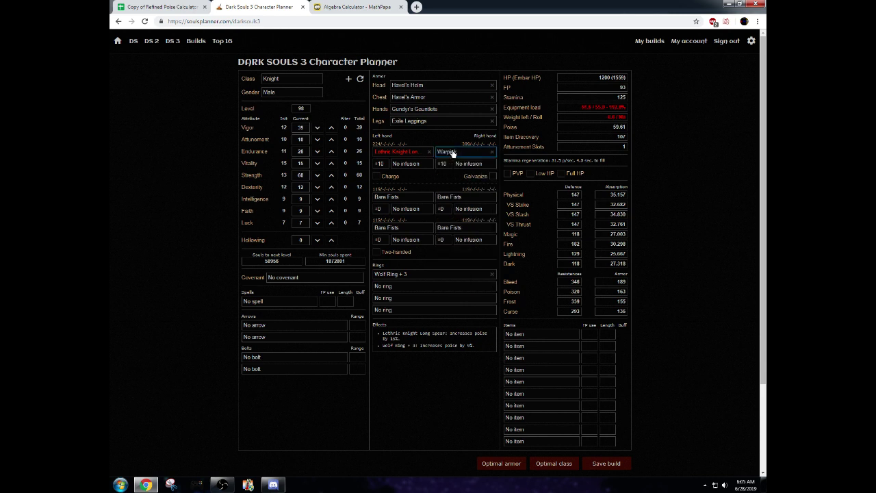
pyautogui.click(467, 165)
pyautogui.click(464, 239)
pyautogui.doubleClick(307, 191)
pyautogui.click(345, 201)
pyautogui.click(394, 251)
# Raise the character's Vitality to 24.
pyautogui.click(330, 165)
pyautogui.click(331, 165)
pyautogui.click(331, 165)
pyautogui.click(331, 165)
pyautogui.click(331, 165)
pyautogui.click(331, 165)
pyautogui.click(331, 165)
pyautogui.click(330, 167)
pyautogui.click(331, 166)
# Fill the three remaining ring slots with Ring of Favor + 3, Prisoner's Chain and Leo Ring.
pyautogui.click(427, 297)
pyautogui.write('fav')
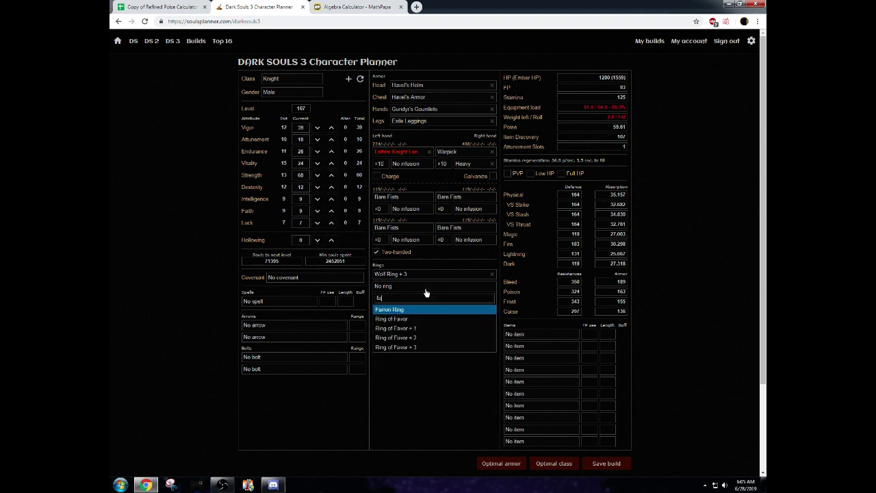
pyautogui.click(431, 338)
pyautogui.click(425, 299)
pyautogui.write('pris')
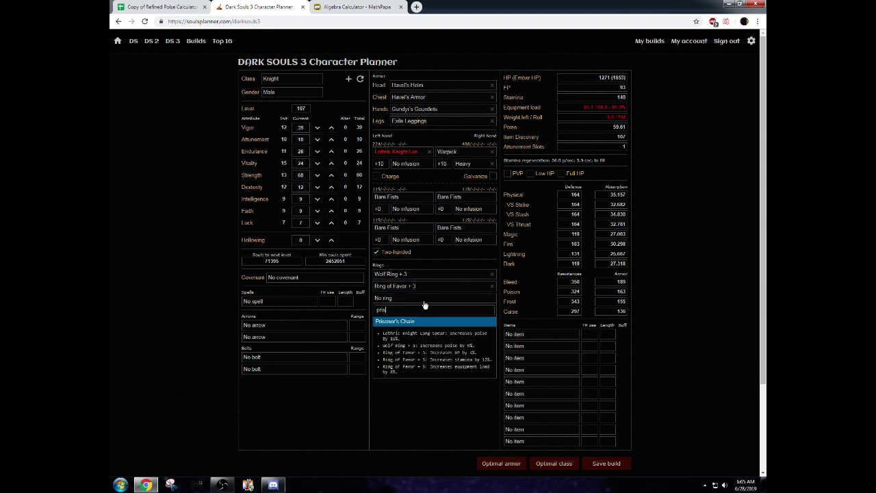
pyautogui.press('Return')
pyautogui.click(450, 313)
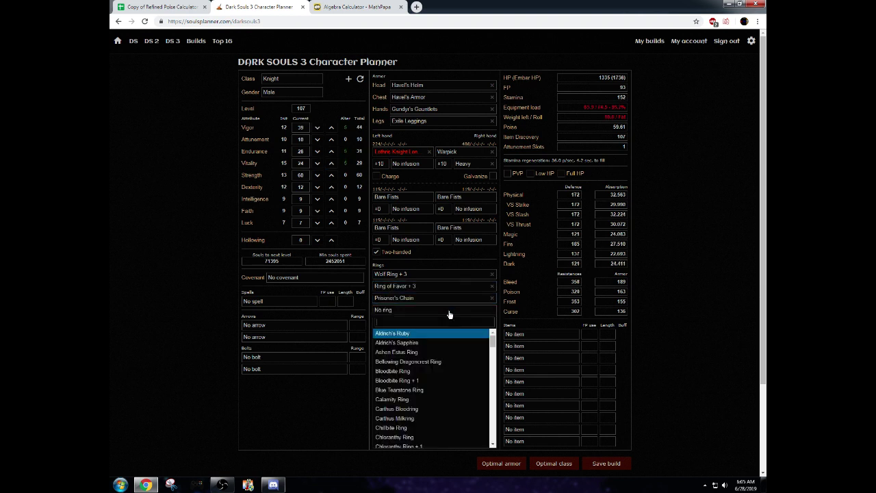
pyautogui.write('leo')
pyautogui.press('Return')
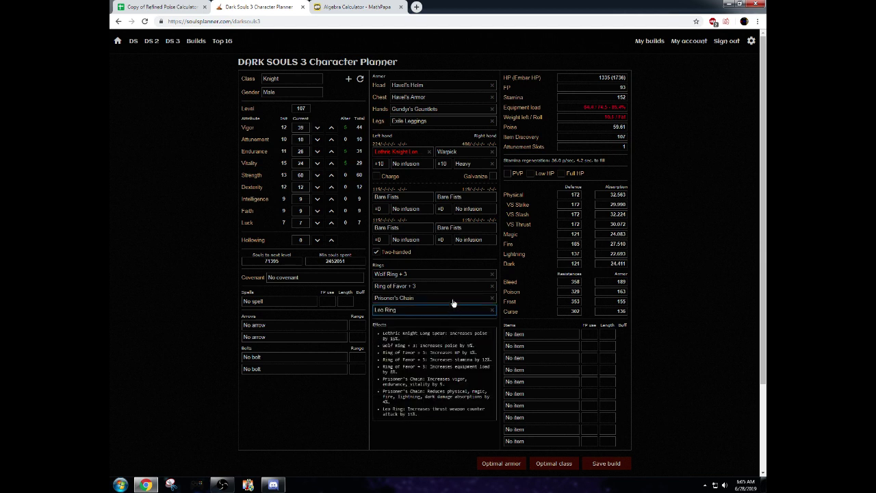
pyautogui.click(712, 245)
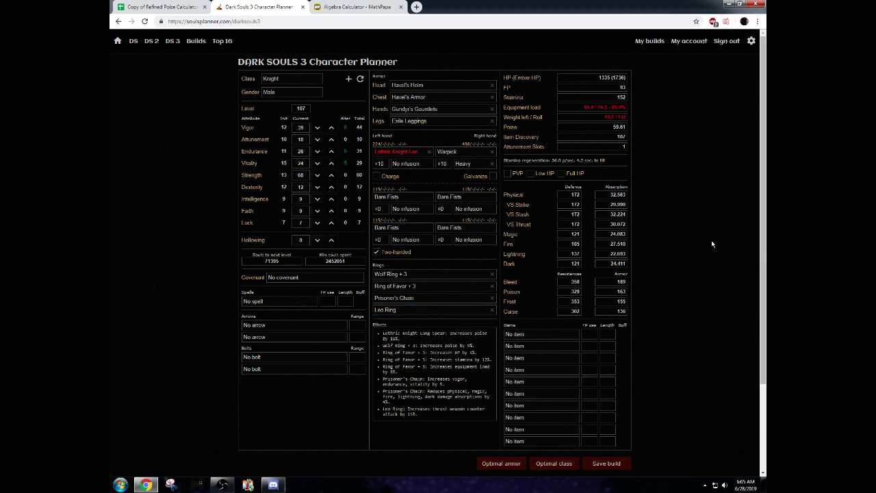
# Adjust the character's base Vitality to 41 to bring the equipment load down to a medium roll.
pyautogui.click(332, 165)
pyautogui.click(332, 165)
pyautogui.click(331, 164)
pyautogui.click(332, 164)
pyautogui.click(331, 164)
pyautogui.click(331, 164)
pyautogui.click(332, 164)
pyautogui.click(331, 164)
pyautogui.click(331, 164)
pyautogui.click(332, 165)
pyautogui.click(331, 164)
pyautogui.click(331, 165)
pyautogui.click(331, 165)
pyautogui.click(332, 165)
pyautogui.click(331, 164)
pyautogui.click(331, 164)
pyautogui.click(331, 164)
pyautogui.click(331, 164)
pyautogui.click(331, 165)
pyautogui.click(331, 165)
pyautogui.click(318, 164)
pyautogui.click(318, 164)
pyautogui.click(317, 164)
pyautogui.click(318, 164)
pyautogui.click(318, 164)
pyautogui.click(318, 164)
# Try raising Faith to 10, and return it to 9.
pyautogui.click(331, 211)
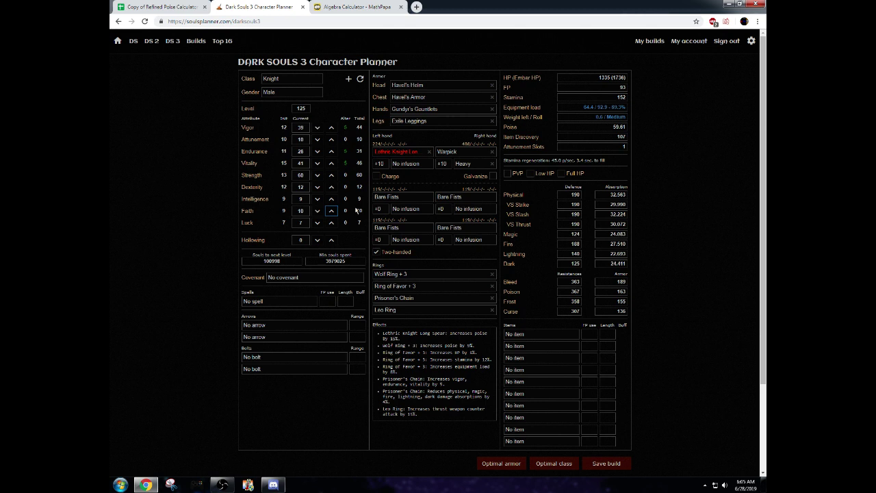
pyautogui.click(316, 213)
pyautogui.click(528, 267)
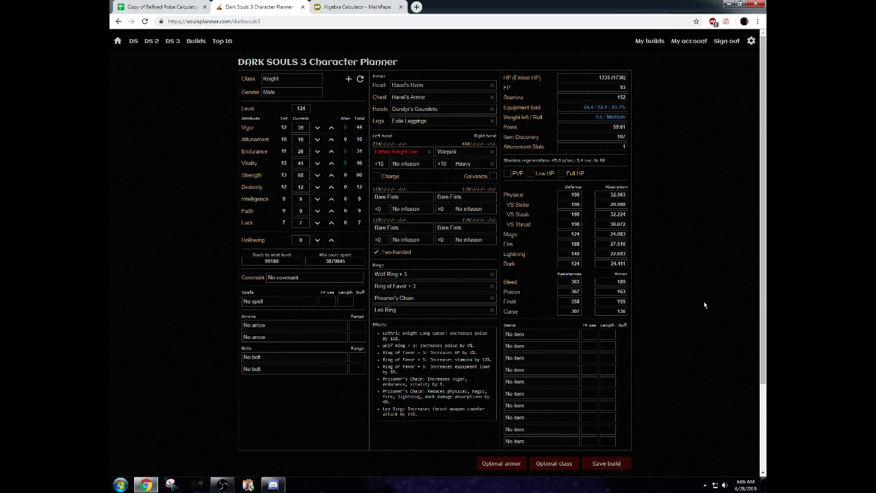